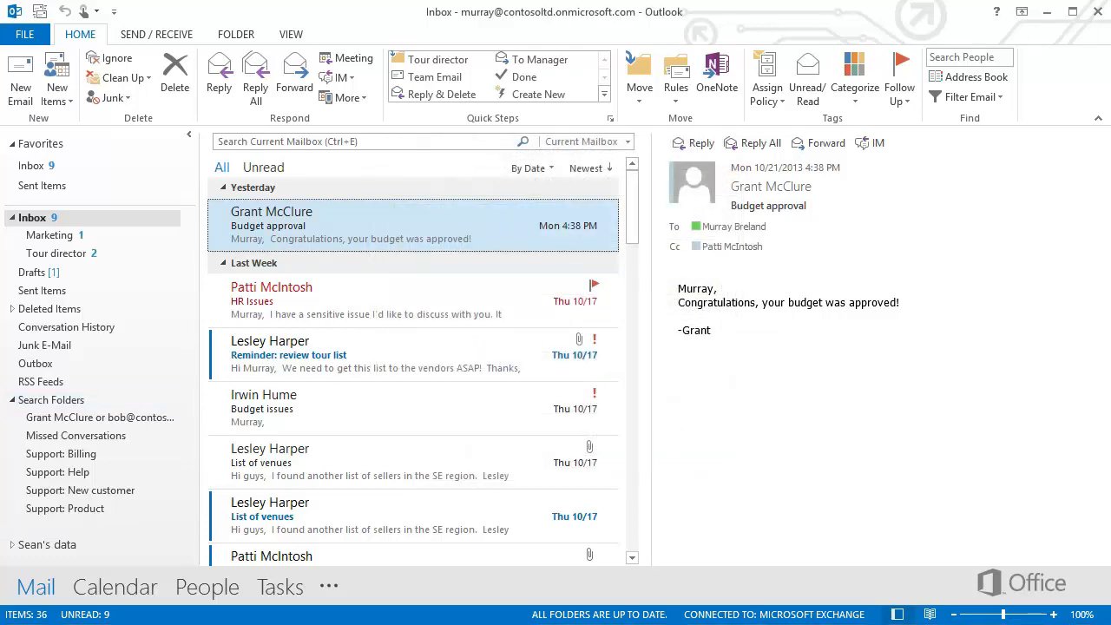
# - Start a new custom search folder and name it "My search folder"
pyautogui.rightClick(84, 402)
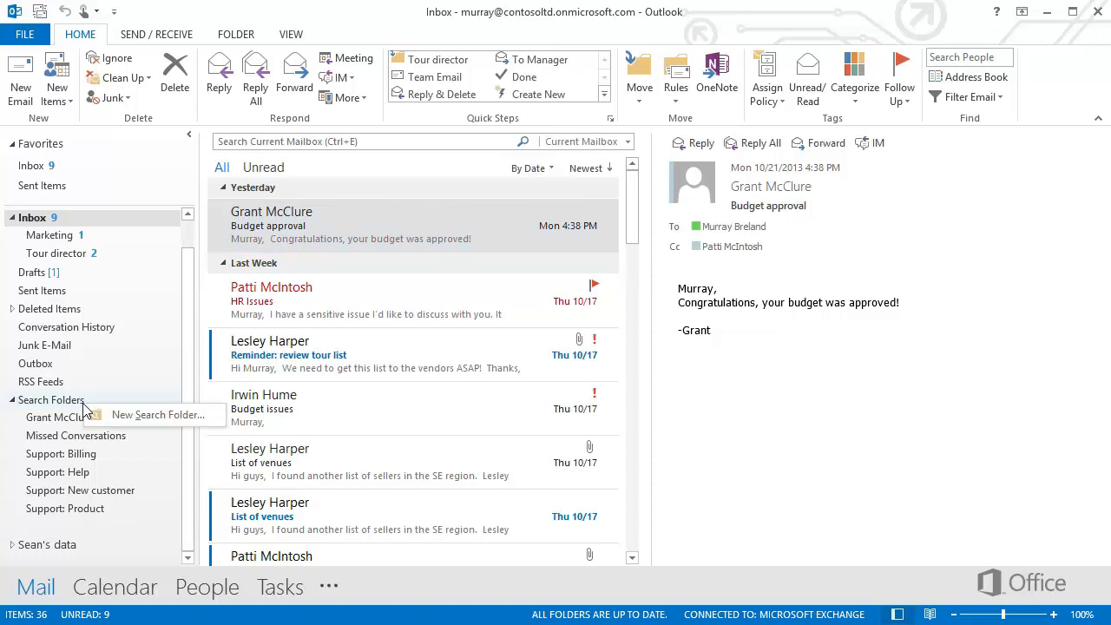
pyautogui.click(113, 417)
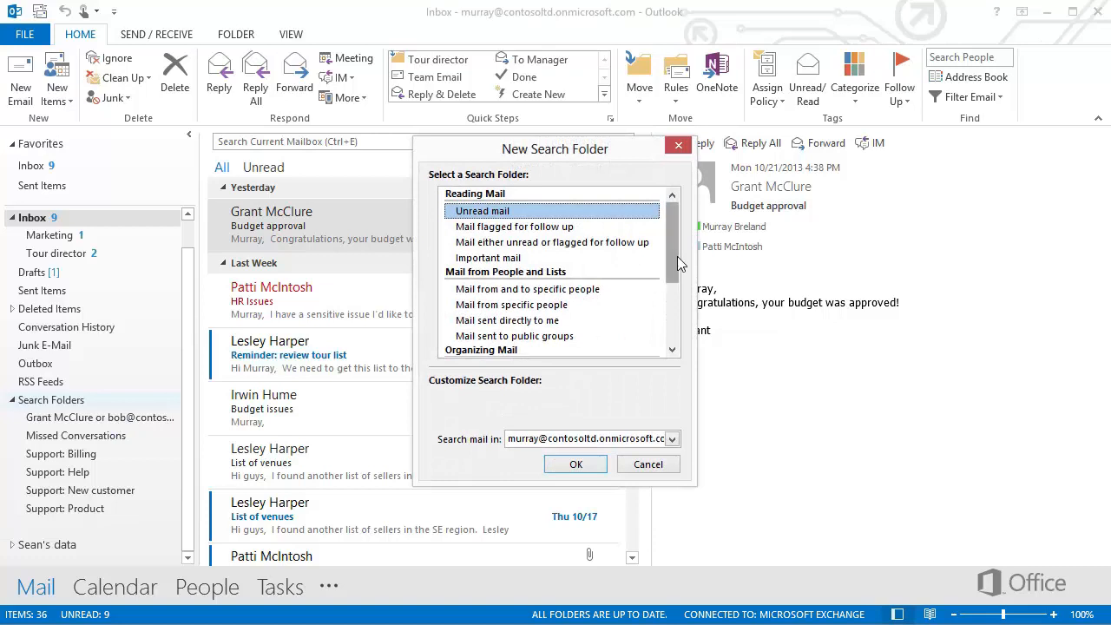
pyautogui.moveTo(678, 256); pyautogui.dragTo(677, 337)
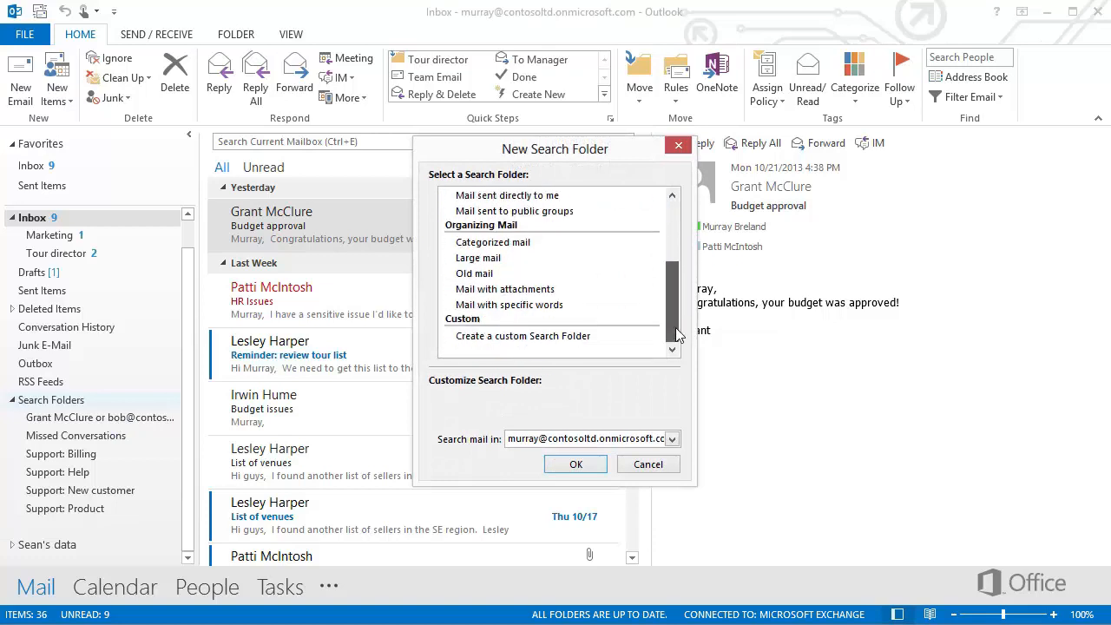
pyautogui.click(605, 337)
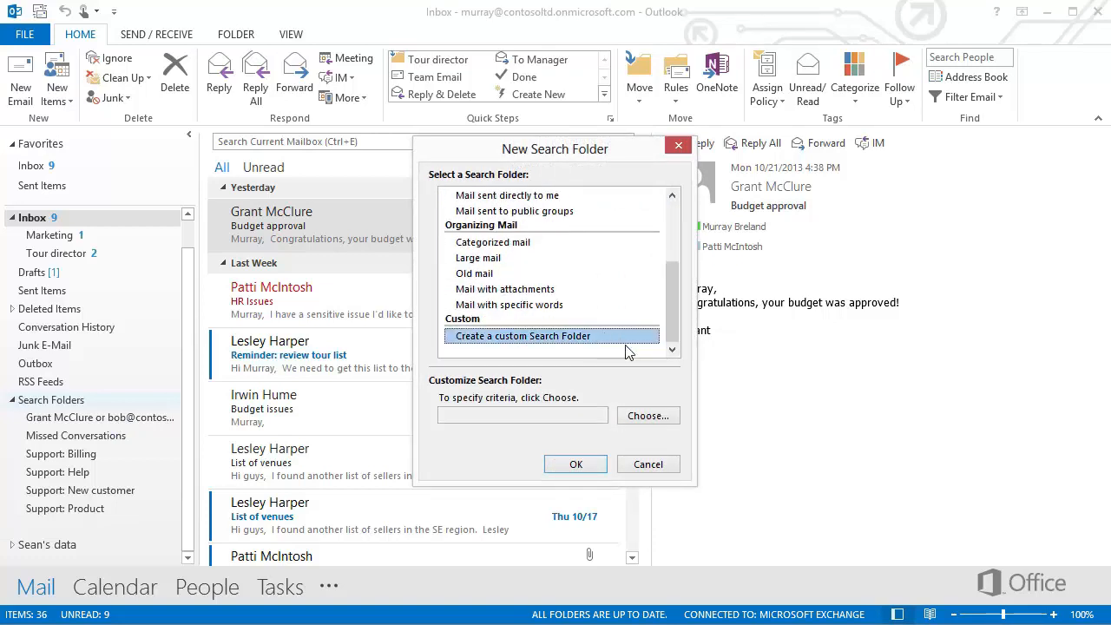
pyautogui.click(649, 417)
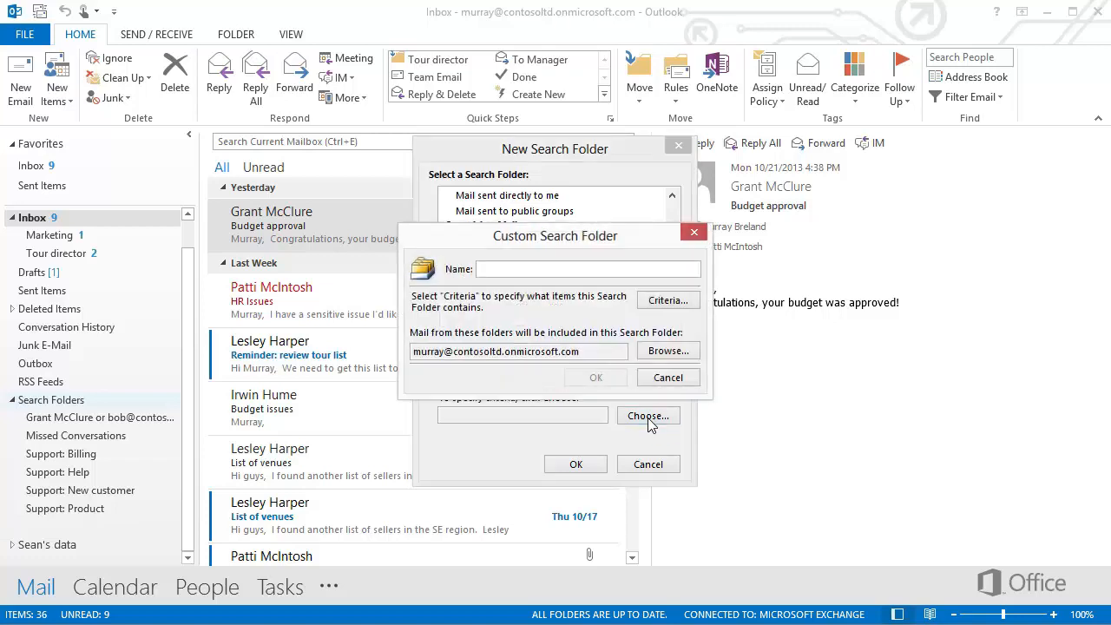
pyautogui.write('My search folder')
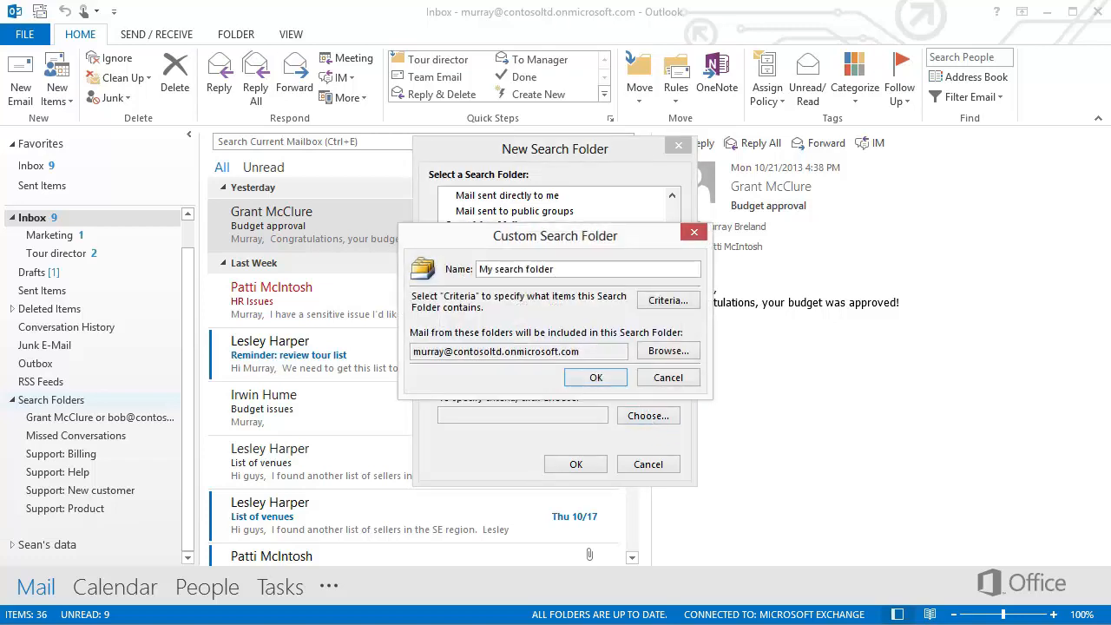
# - Limit the search folder's scope to the Inbox instead of the whole mailbox
pyautogui.click(643, 351)
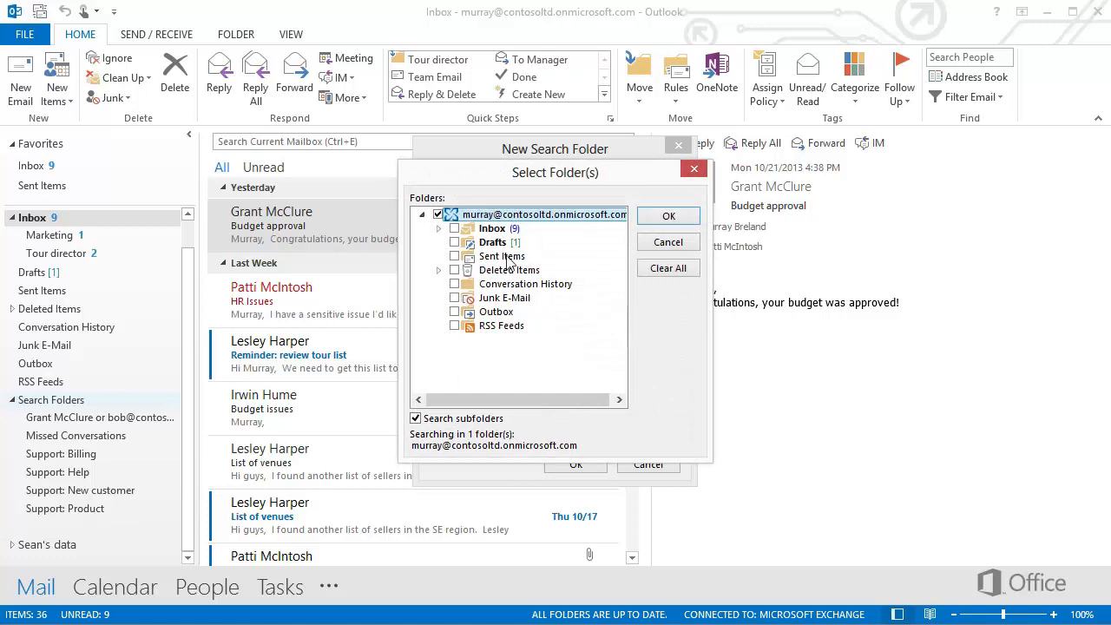
pyautogui.click(492, 229)
pyautogui.click(439, 216)
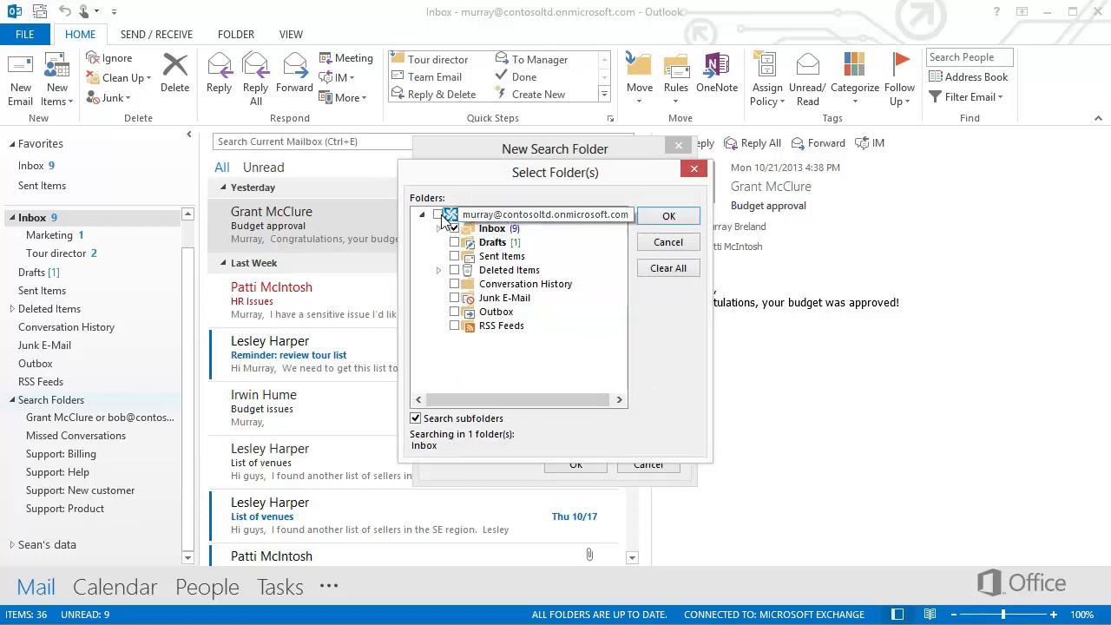
pyautogui.click(669, 217)
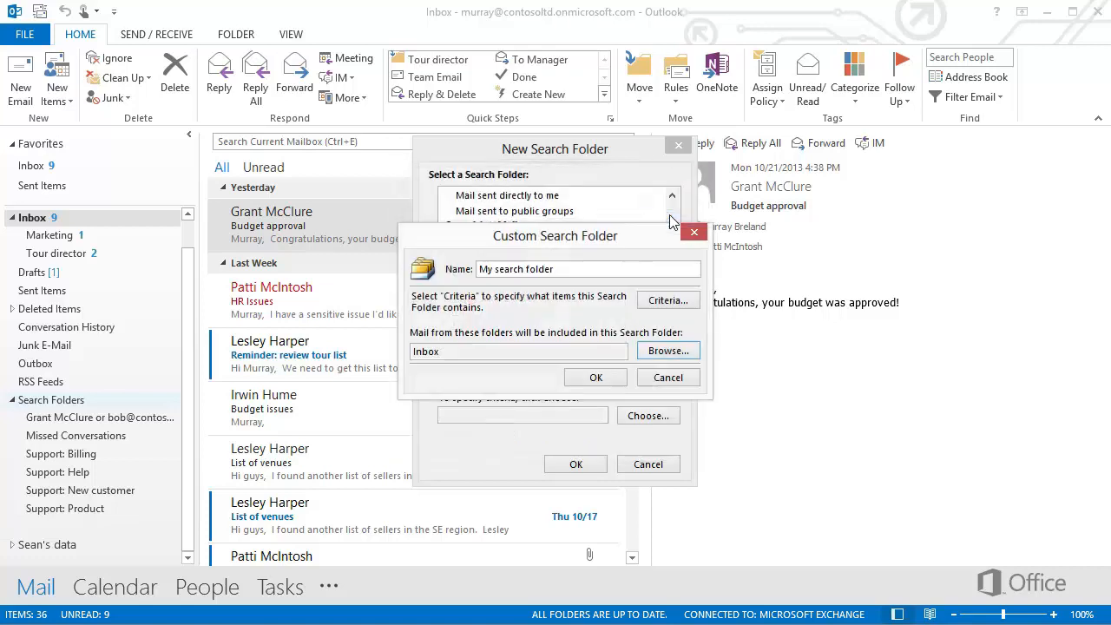
# - Add the advanced criterion Importance equals High and finish creating the search folder
pyautogui.click(677, 305)
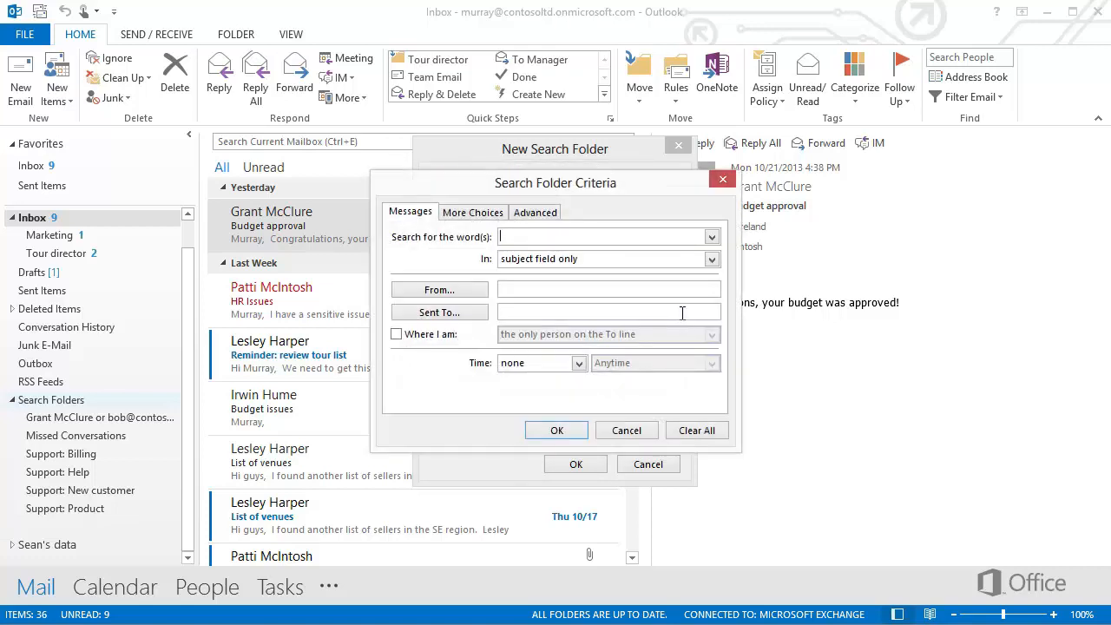
pyautogui.click(550, 221)
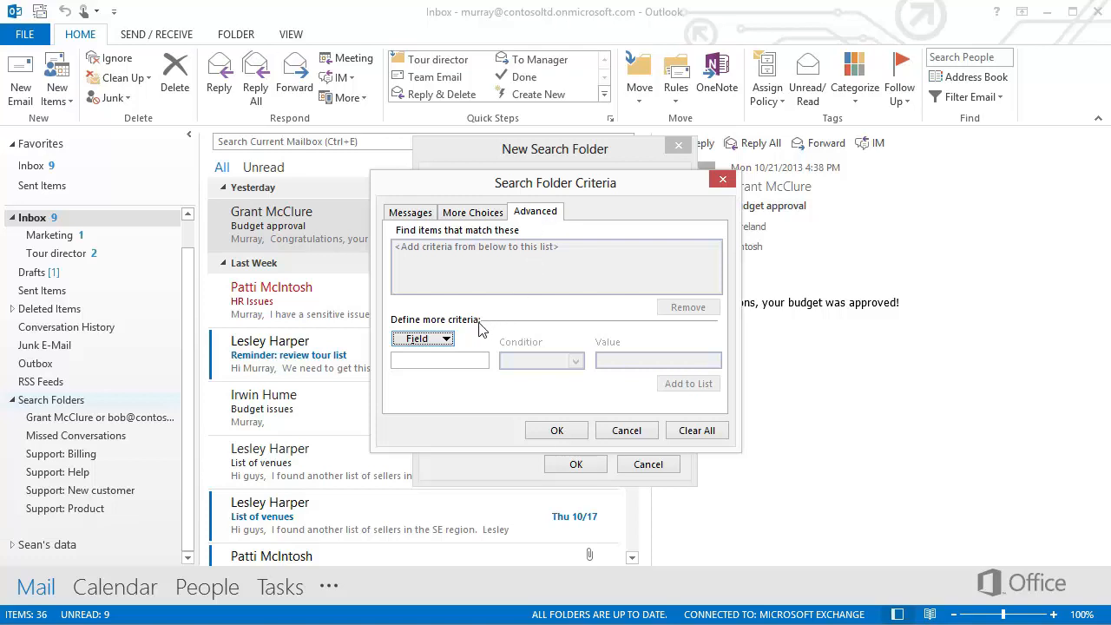
pyautogui.click(441, 342)
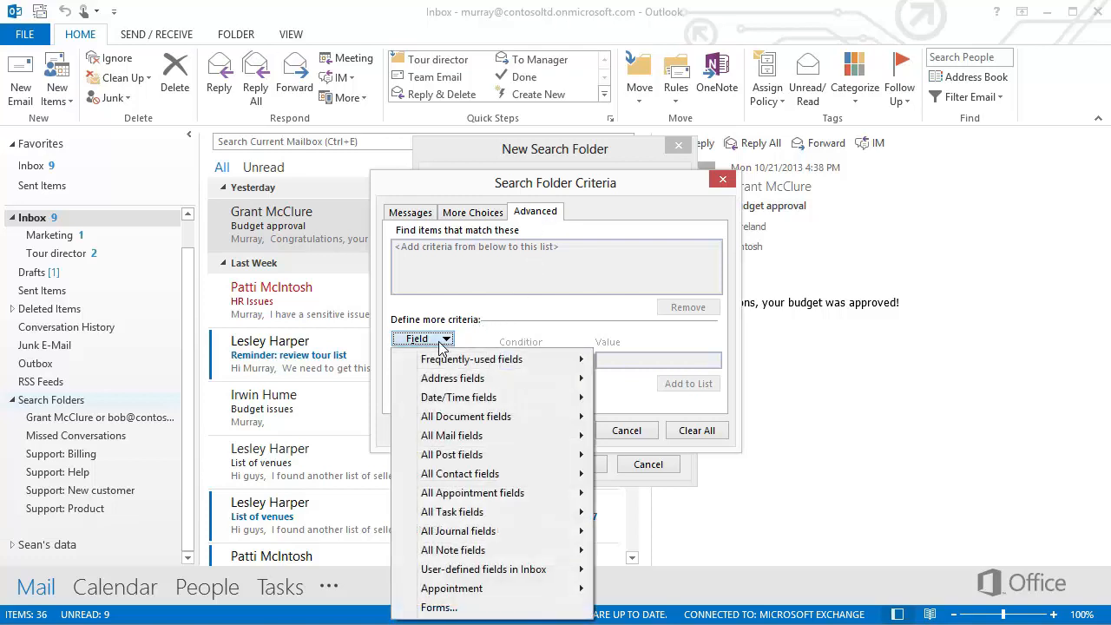
pyautogui.moveTo(477, 439)
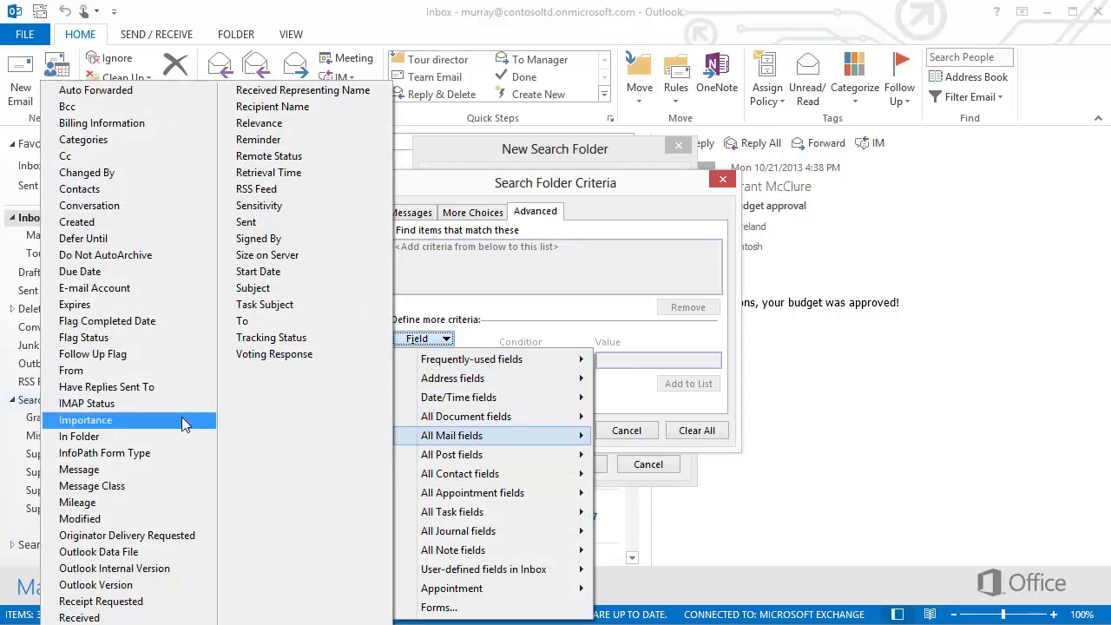
pyautogui.click(183, 420)
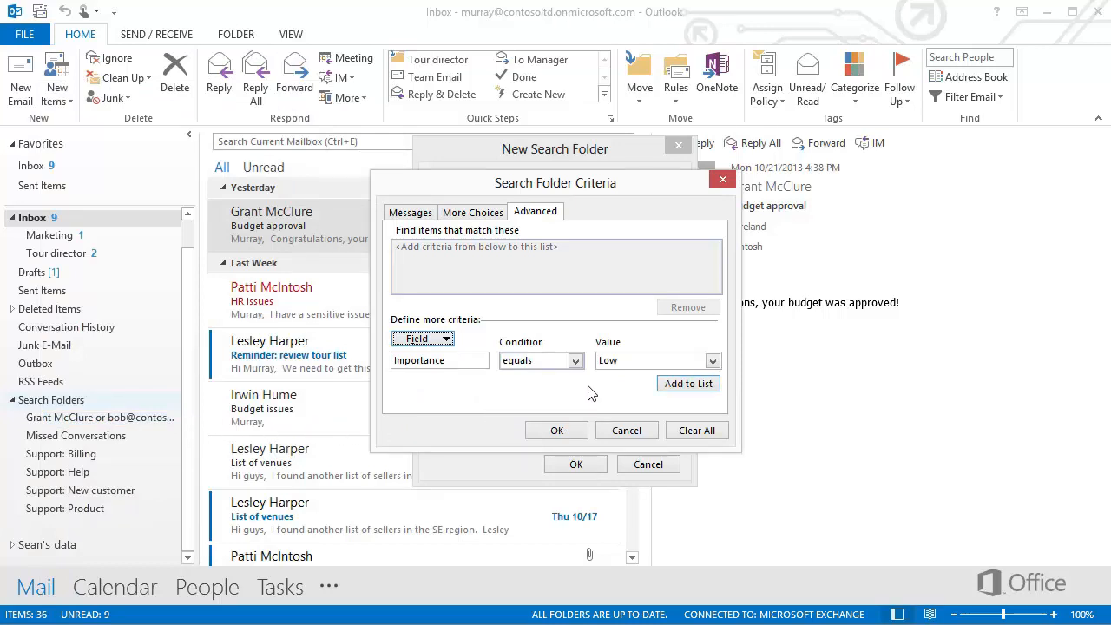
pyautogui.click(618, 364)
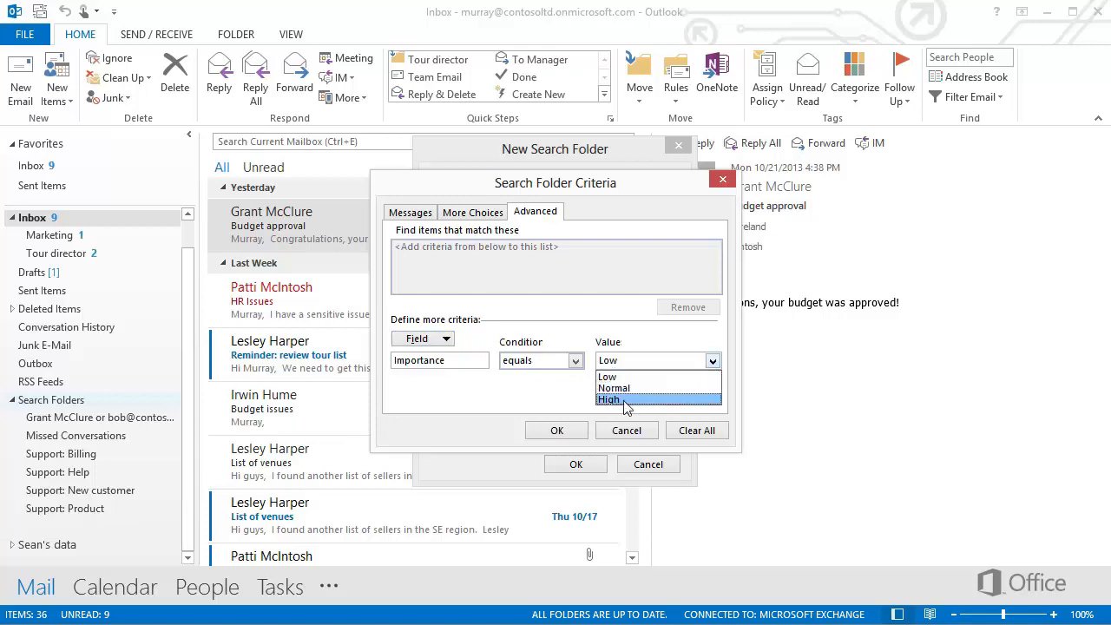
pyautogui.click(624, 400)
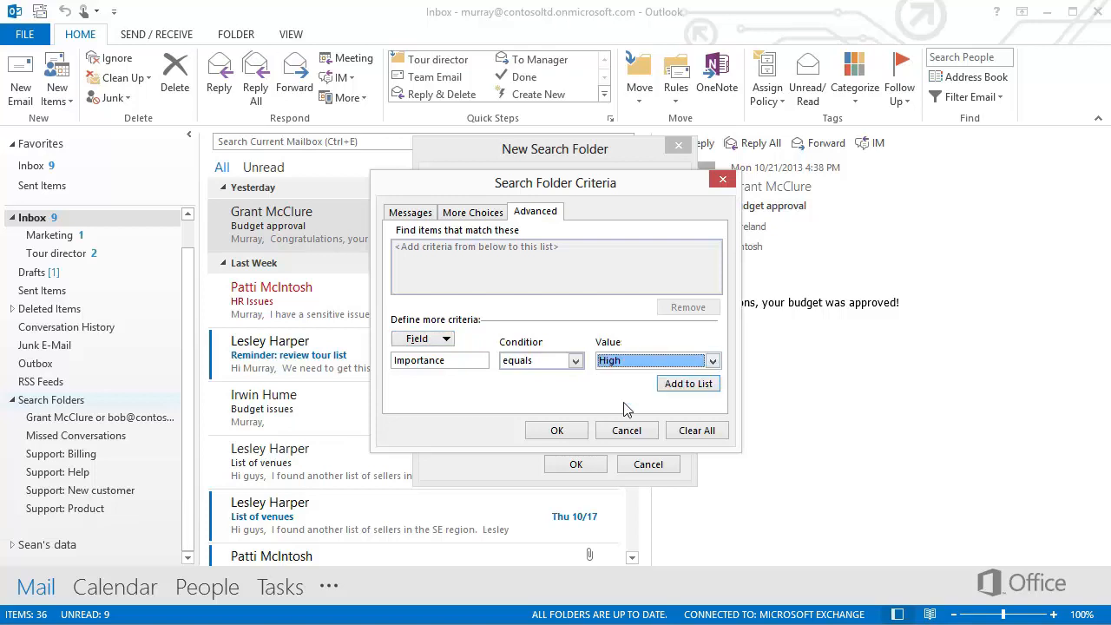
pyautogui.click(680, 393)
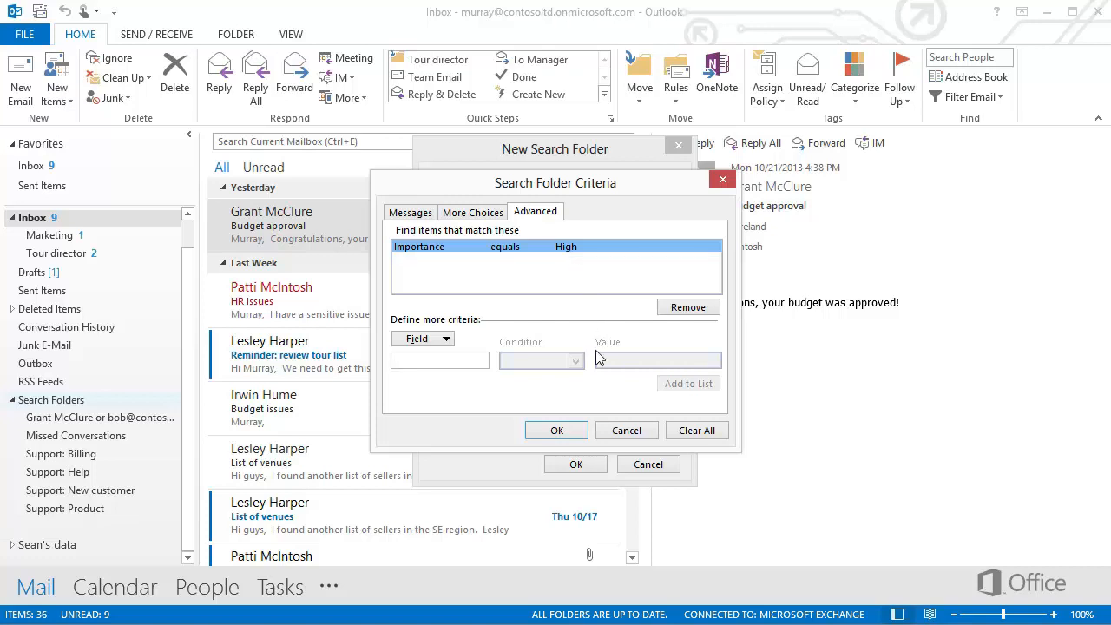
pyautogui.click(560, 432)
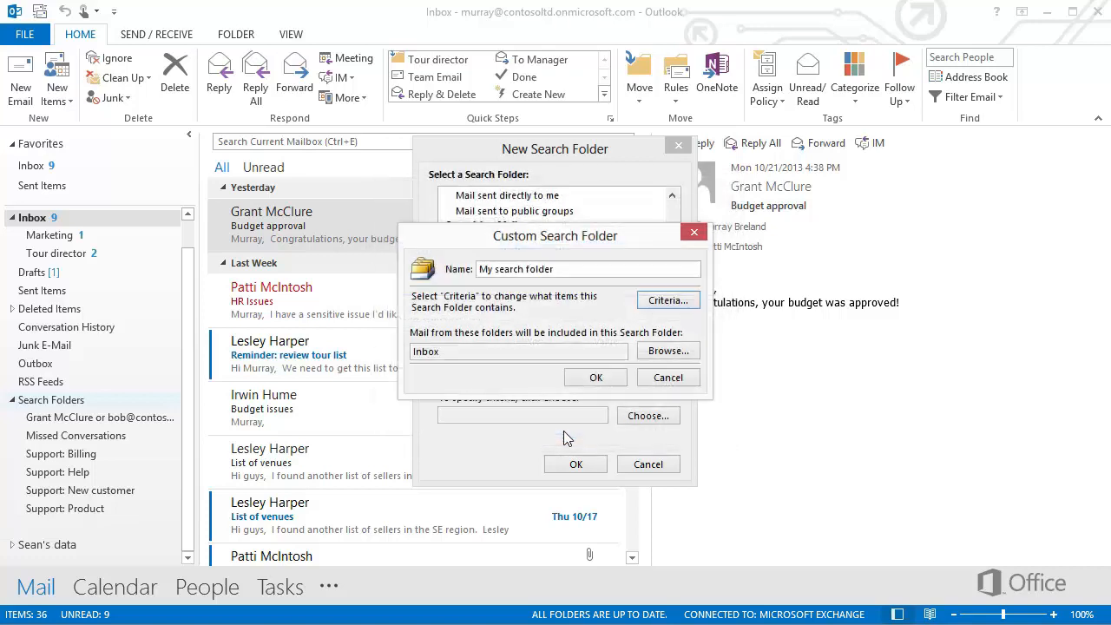
pyautogui.click(596, 378)
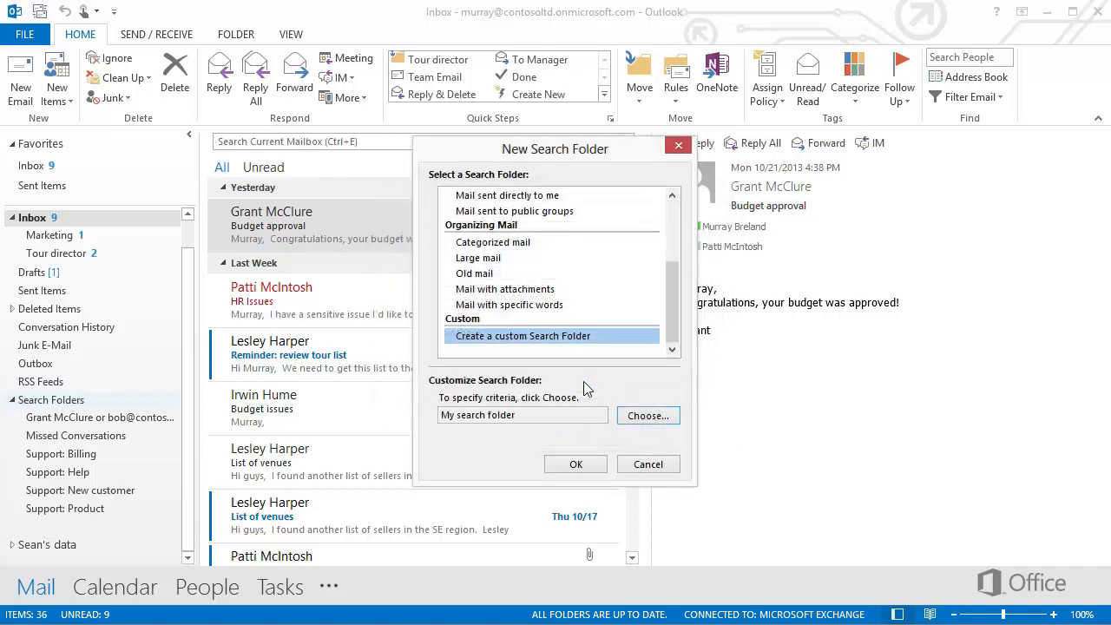
pyautogui.click(580, 463)
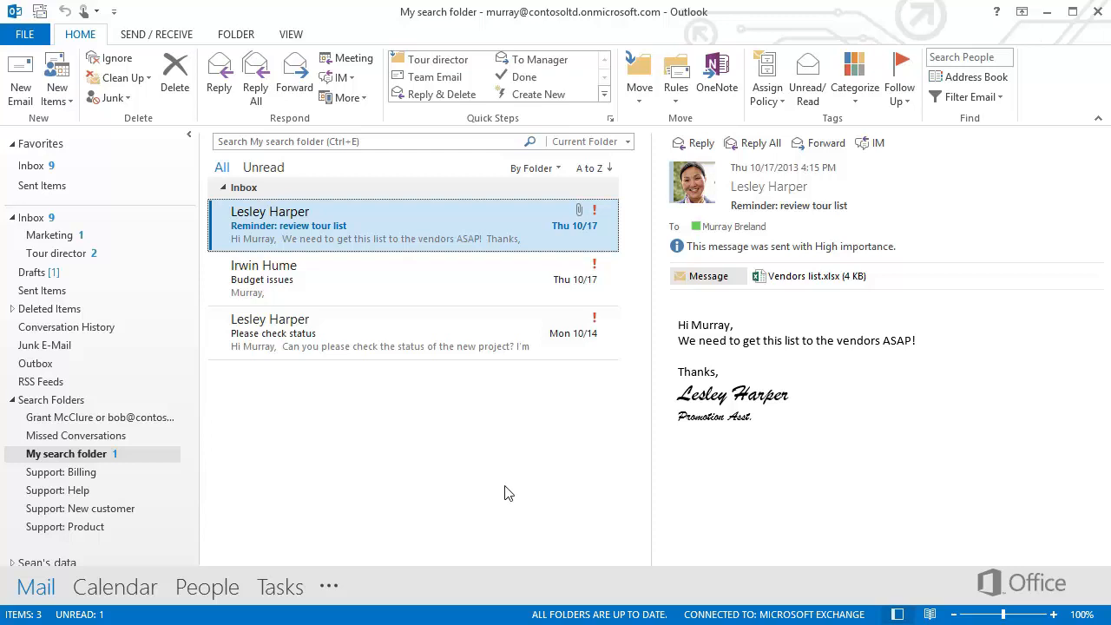
# - Customize "My search folder" and remove the Importance condition from its advanced criteria
pyautogui.rightClick(150, 460)
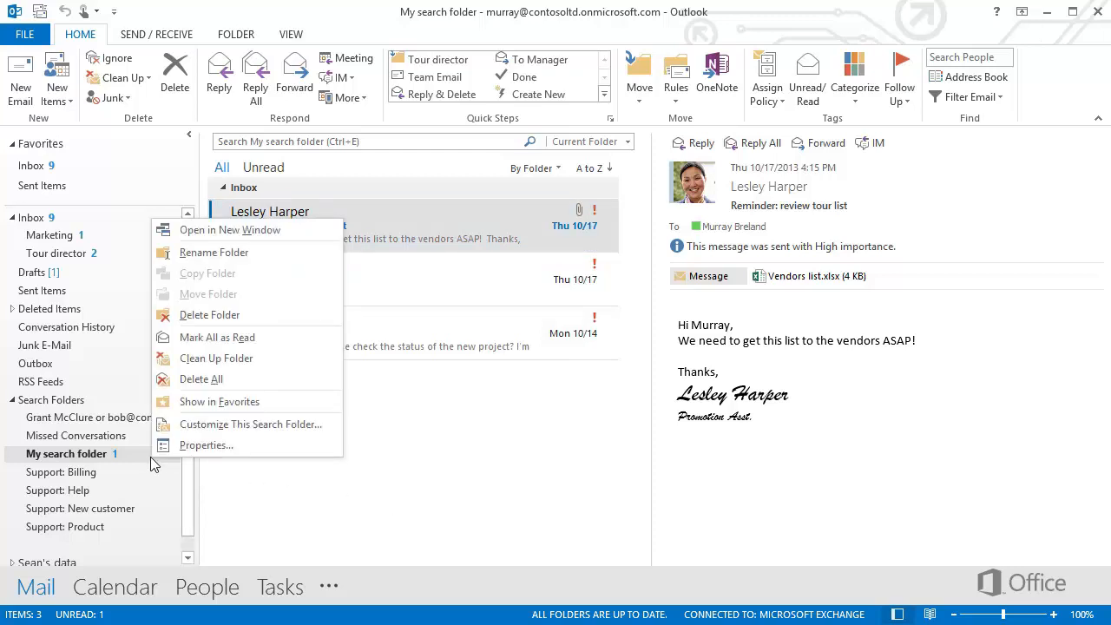
pyautogui.click(219, 429)
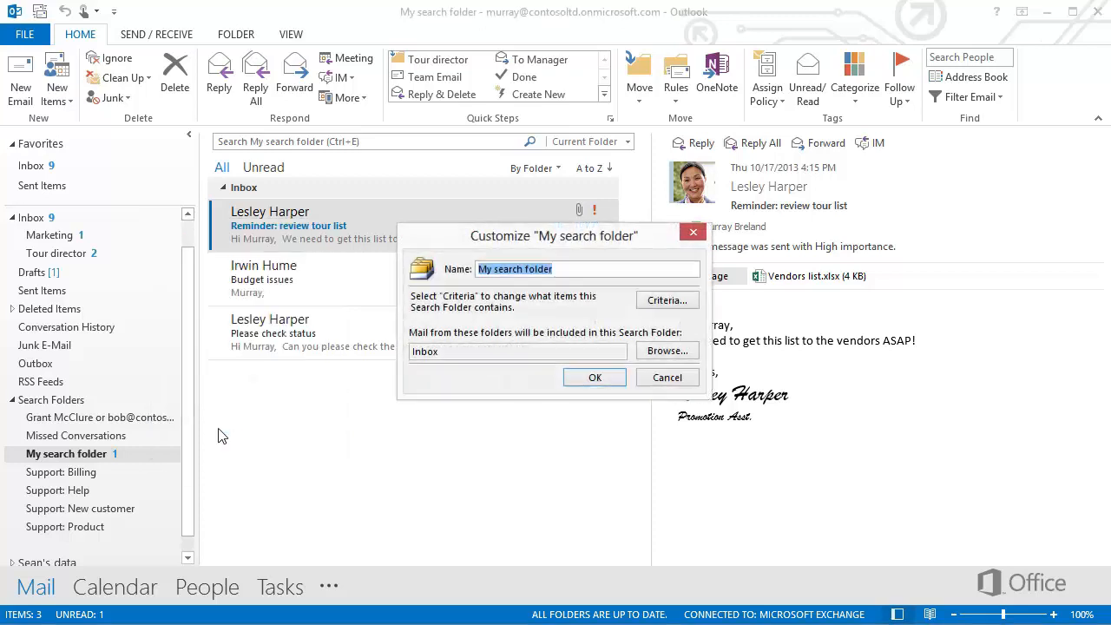
pyautogui.click(647, 311)
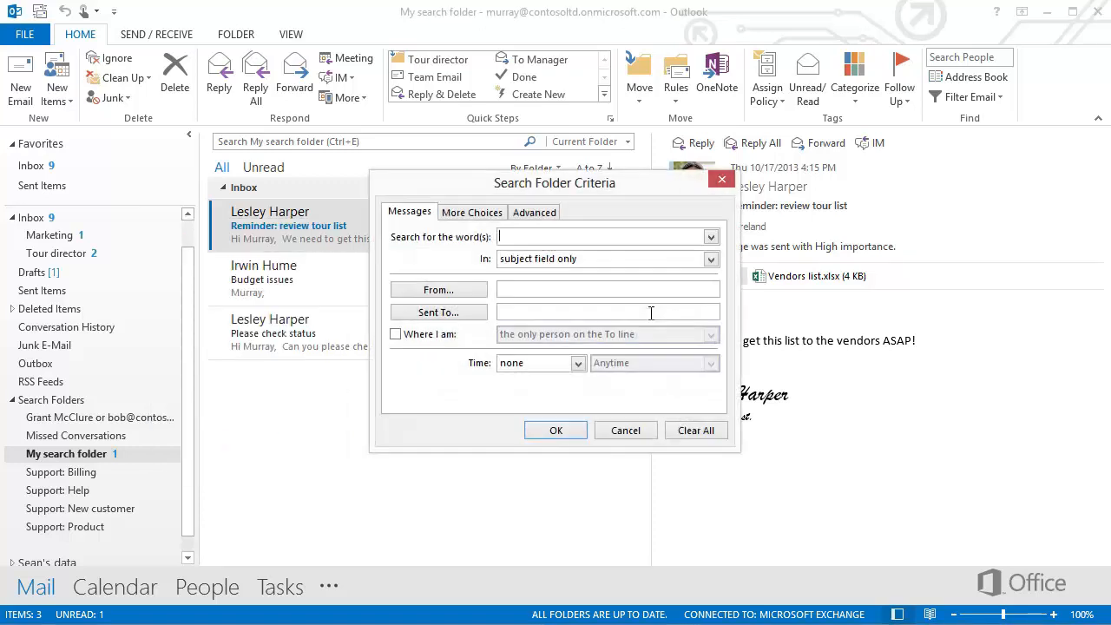
pyautogui.click(535, 219)
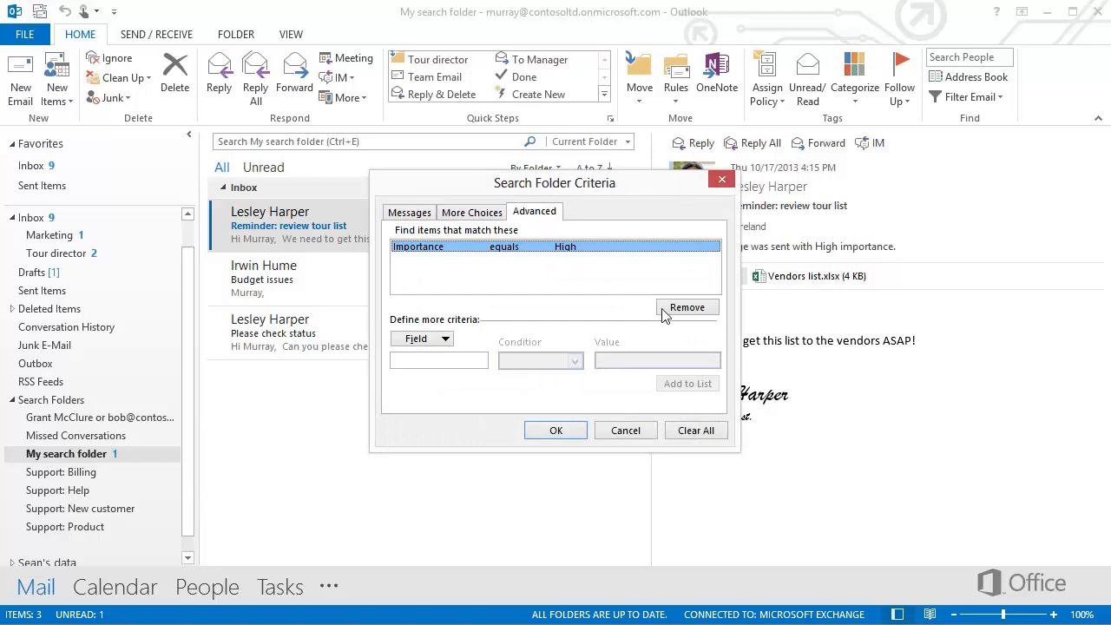
pyautogui.click(705, 309)
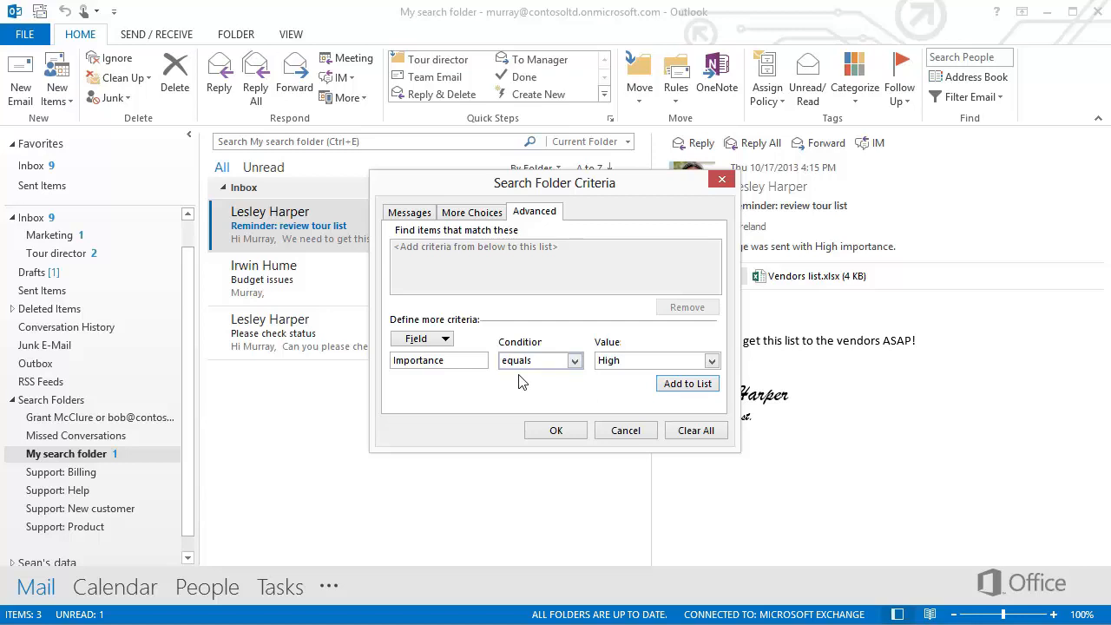
pyautogui.click(449, 341)
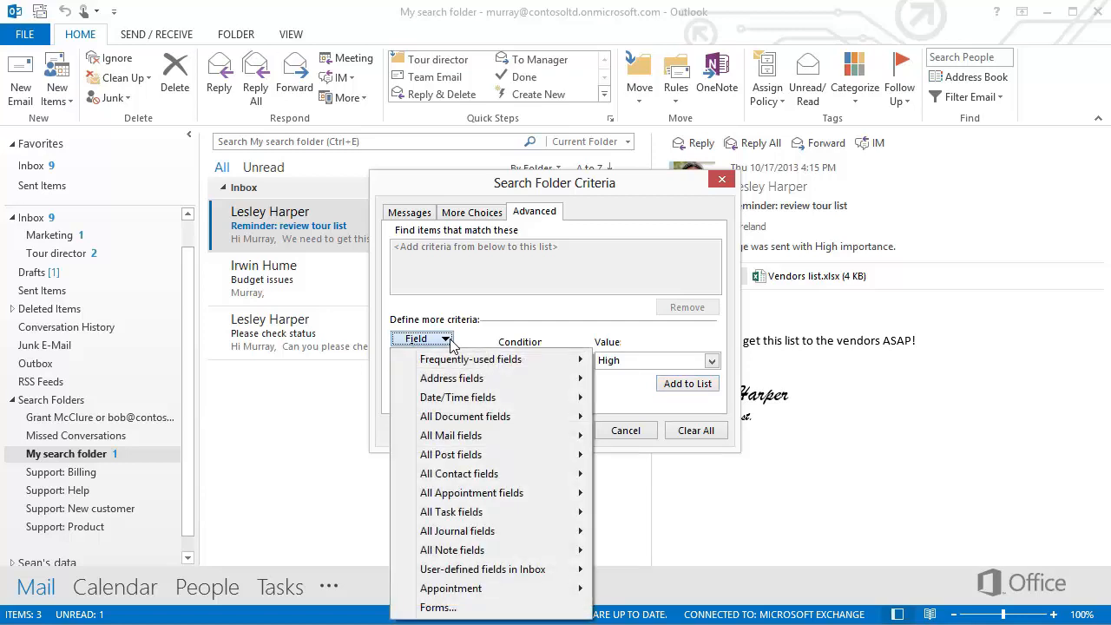
pyautogui.moveTo(483, 500)
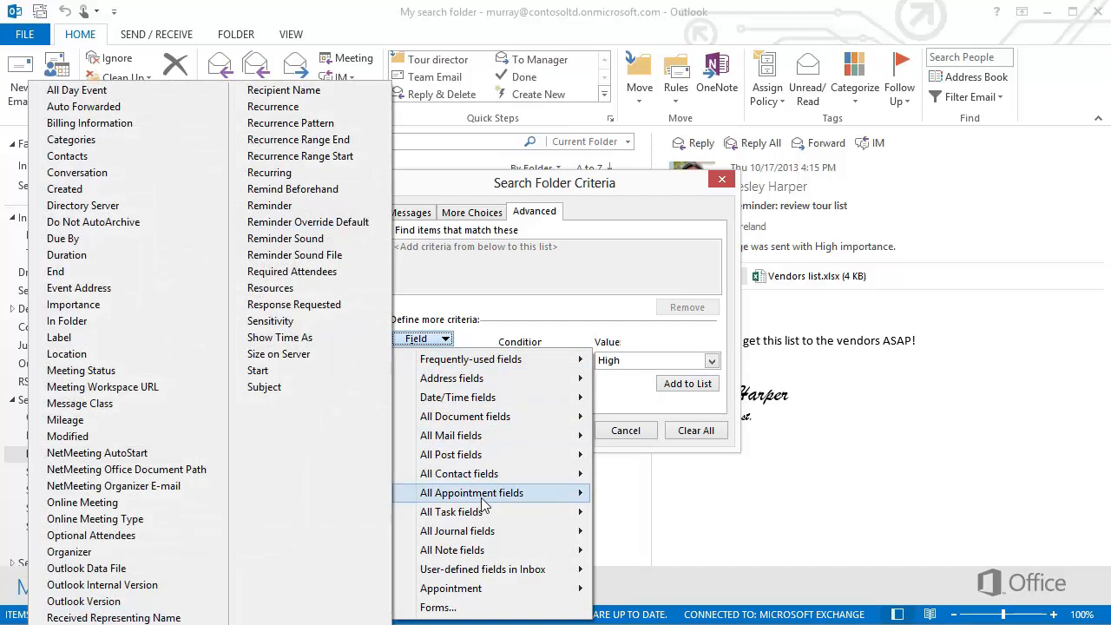
pyautogui.moveTo(479, 480)
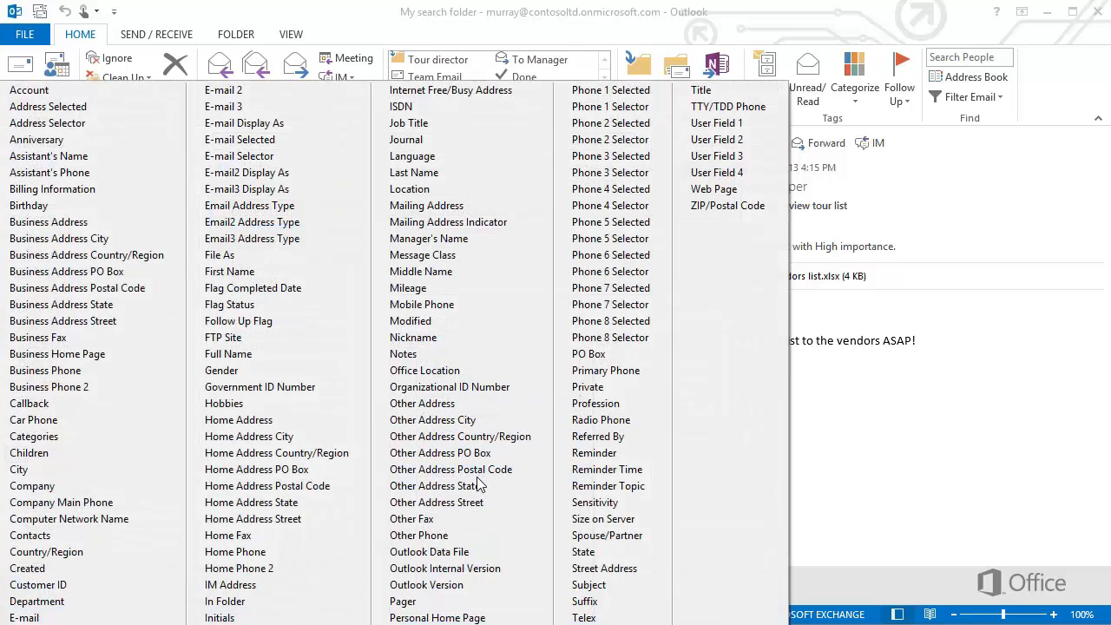
pyautogui.click(812, 467)
# - Define a new advanced criterion on the Received mail field with the condition between
pyautogui.click(446, 340)
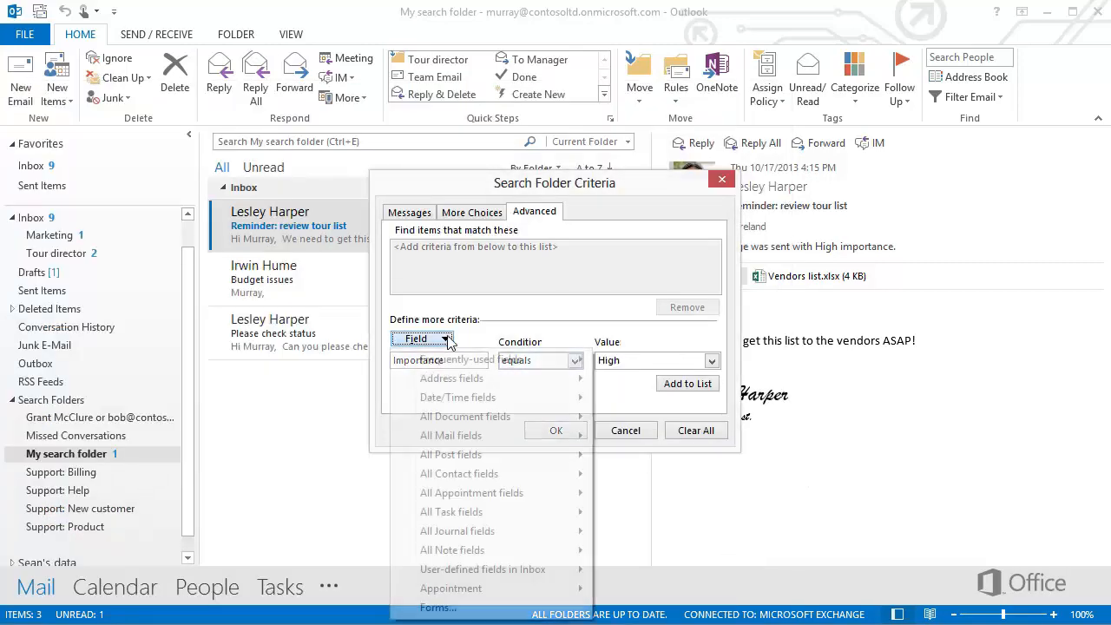
pyautogui.moveTo(461, 382)
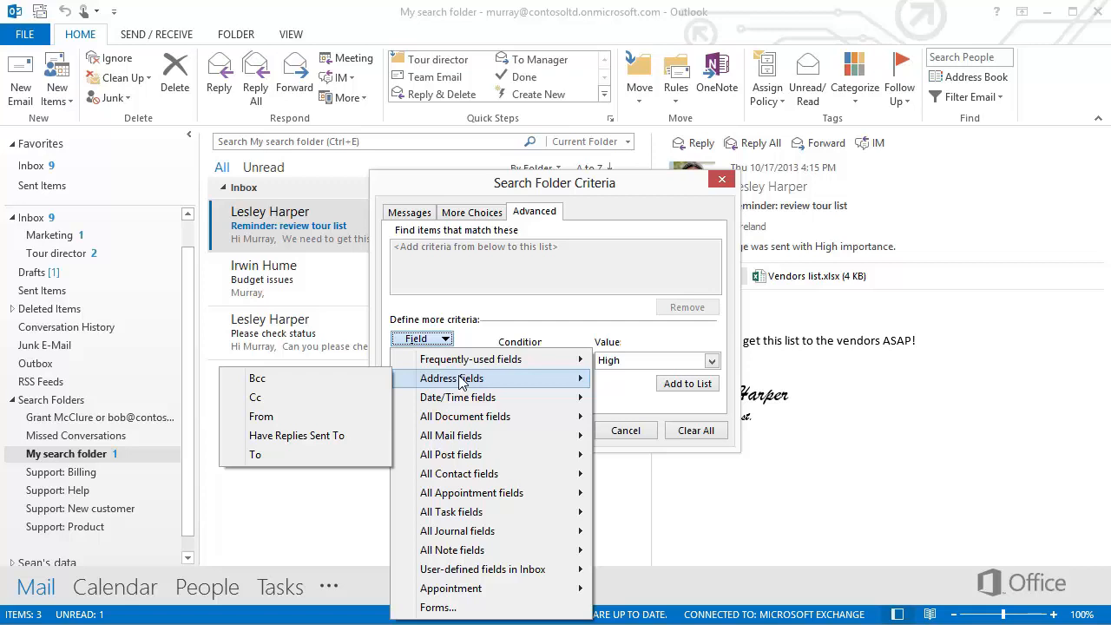
pyautogui.moveTo(462, 437)
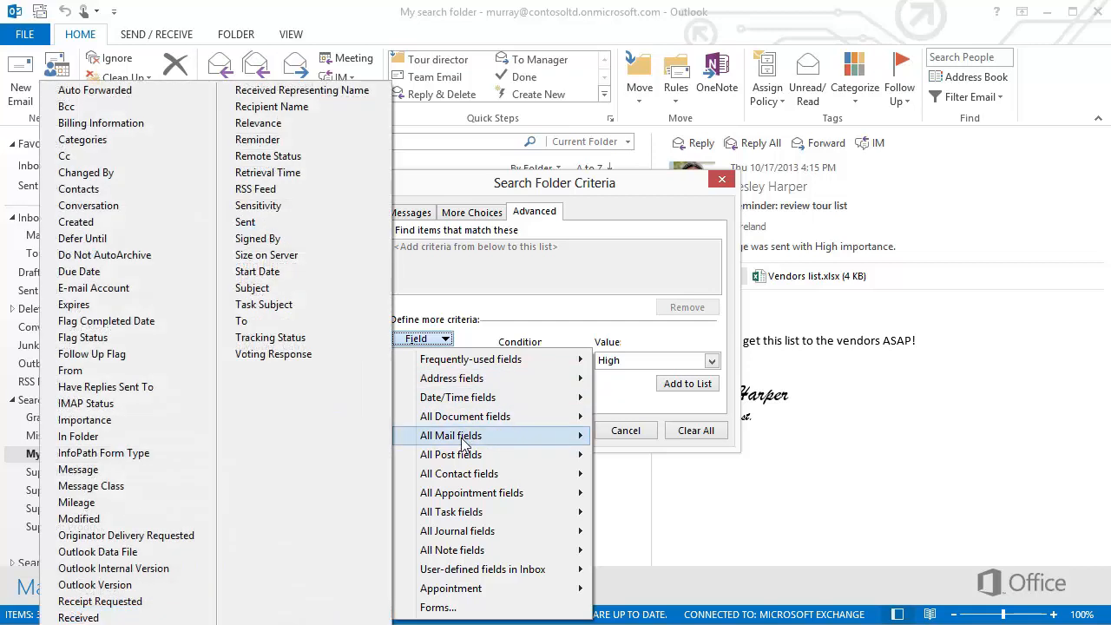
pyautogui.click(171, 618)
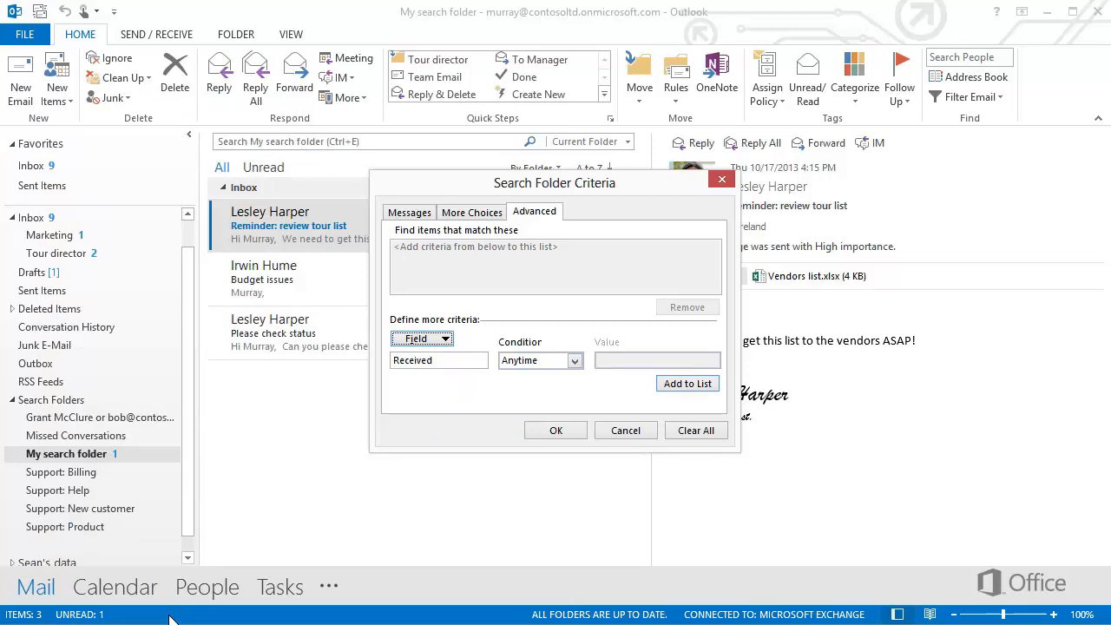
pyautogui.click(565, 361)
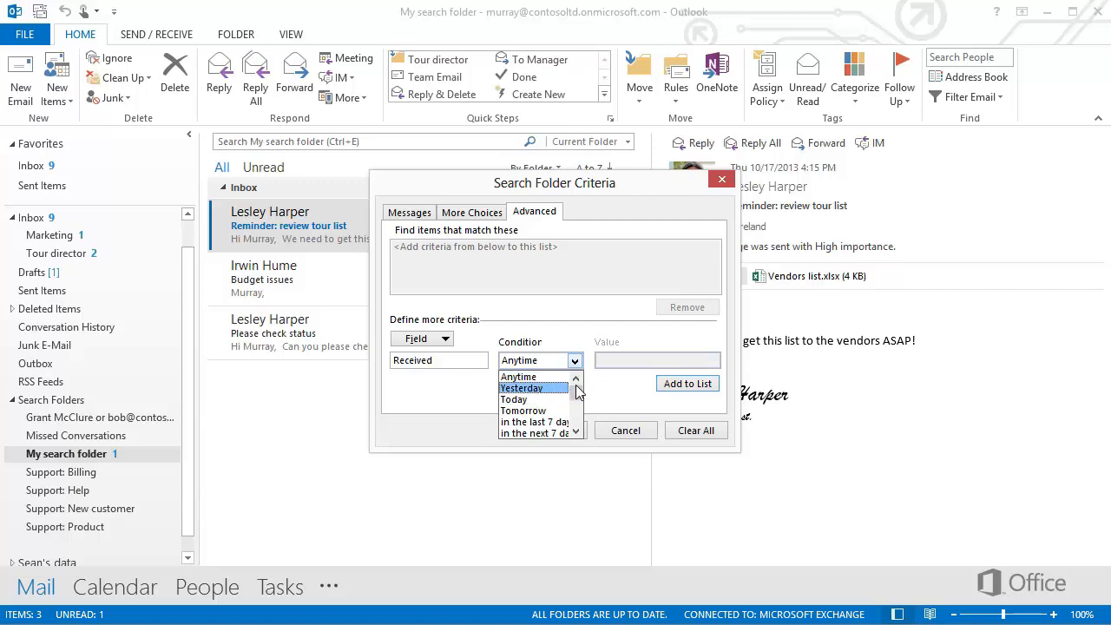
pyautogui.moveTo(576, 386); pyautogui.dragTo(577, 421)
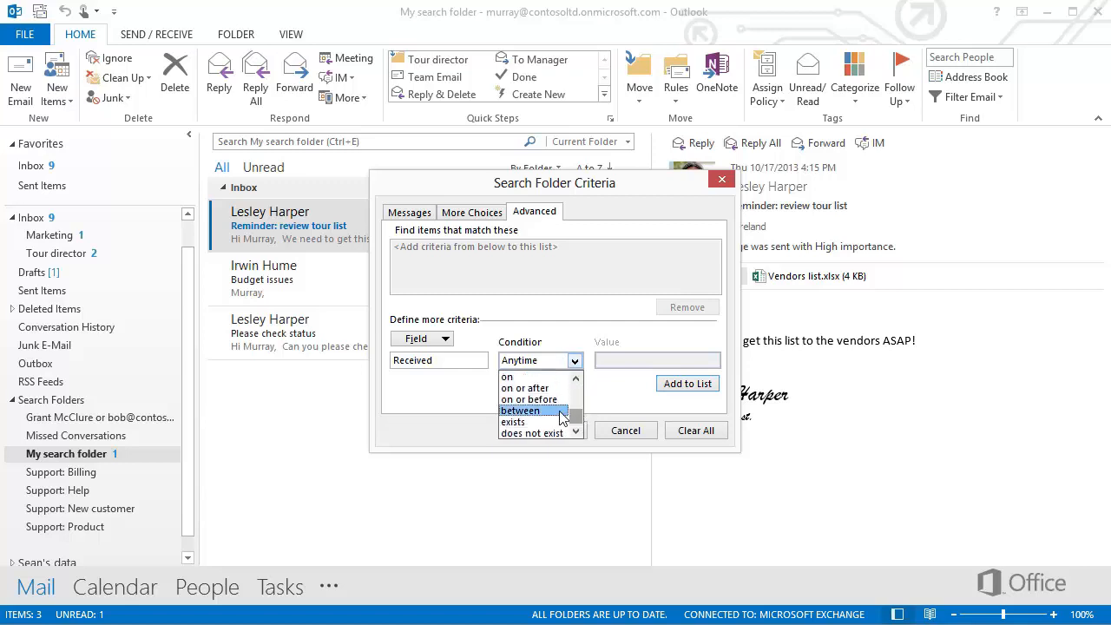
pyautogui.click(549, 412)
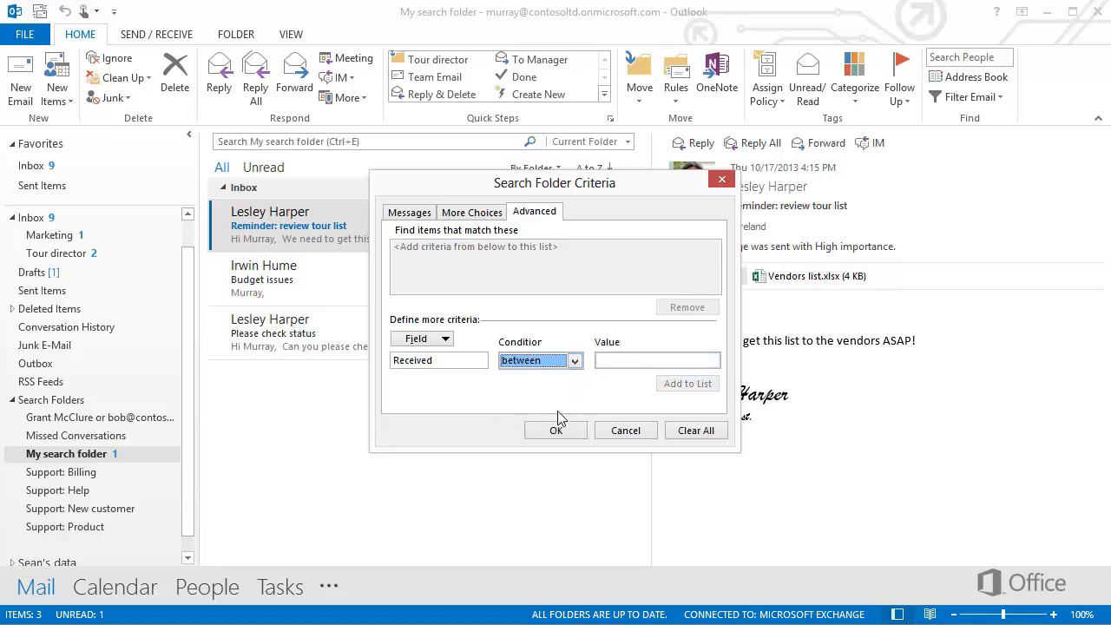
# - Set the Received criterion's value to "10/1/2013 and 10/20/2013" and add it to the criteria list
pyautogui.click(624, 369)
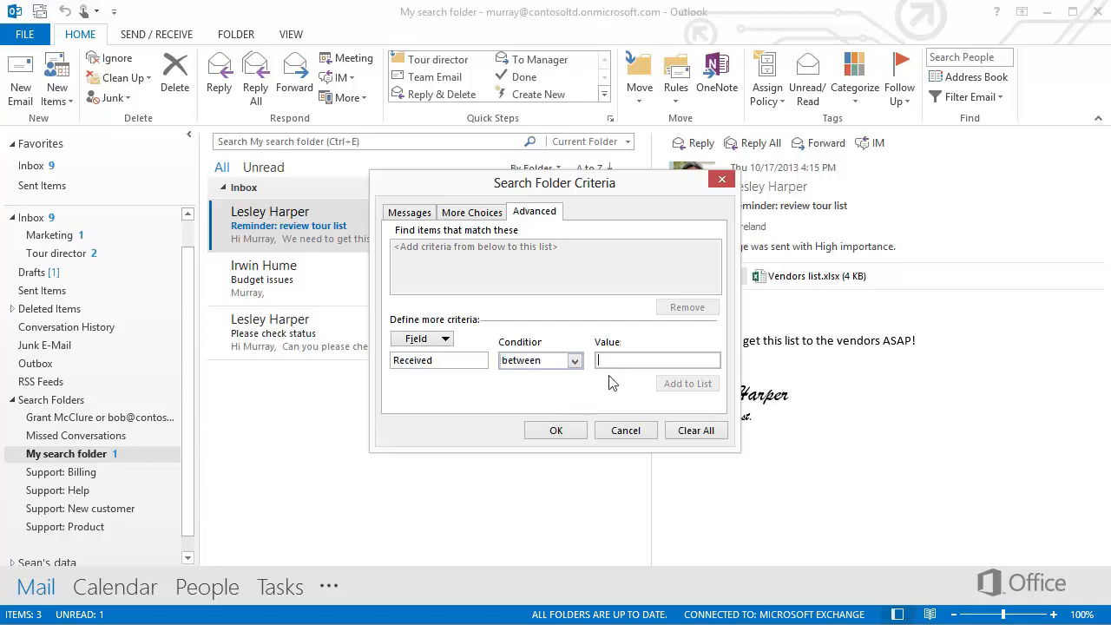
pyautogui.write('10/1/2013 10/20/2013')
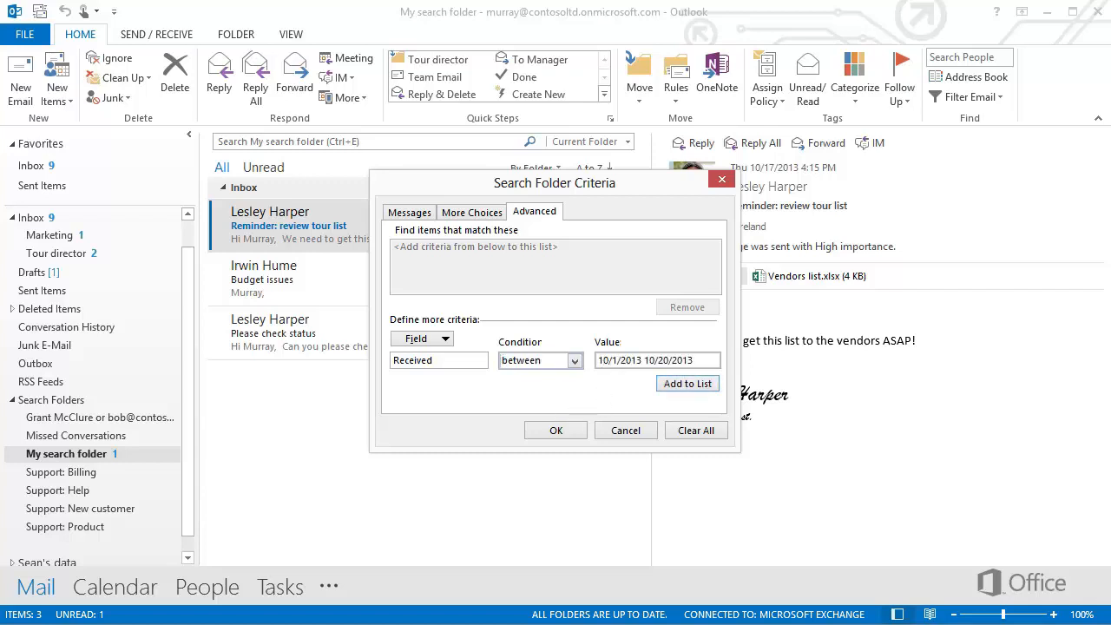
pyautogui.click(666, 387)
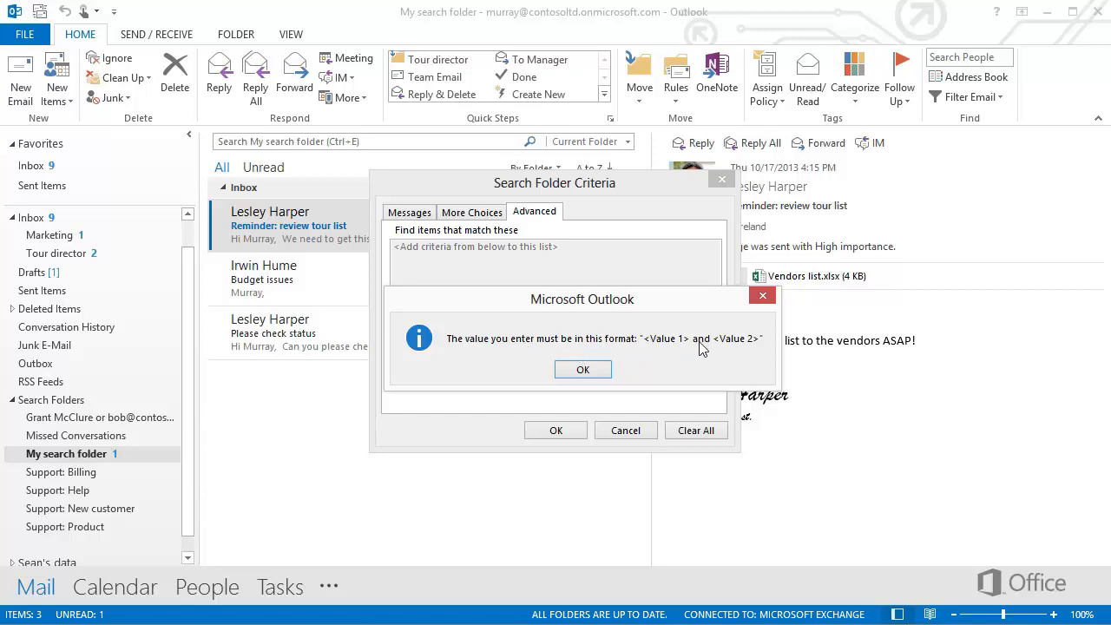
pyautogui.click(584, 370)
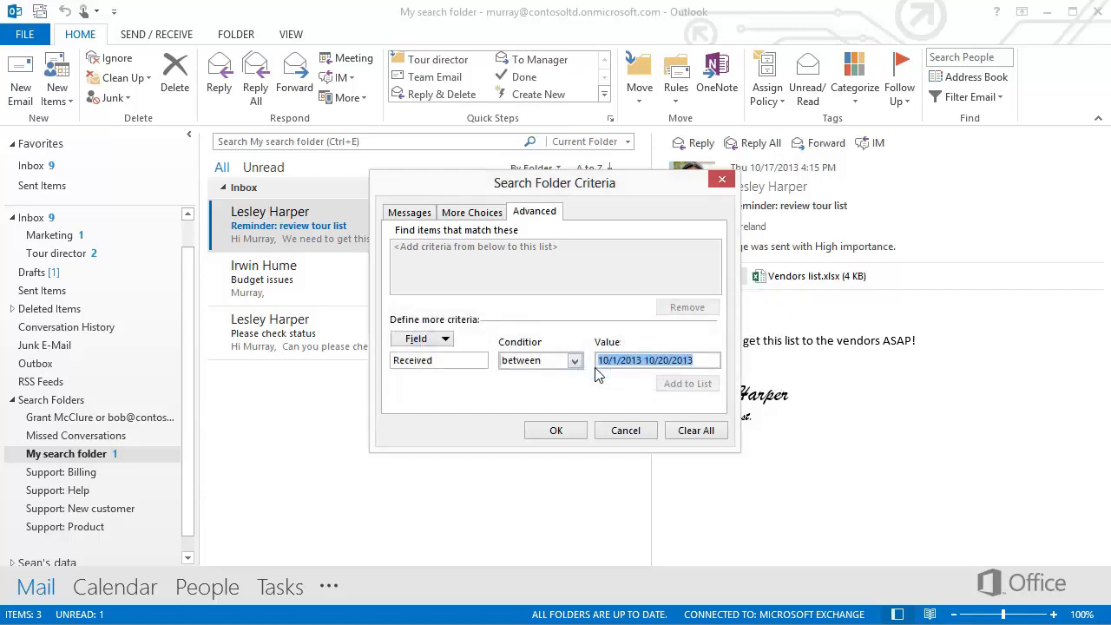
pyautogui.click(645, 365)
pyautogui.write('and')
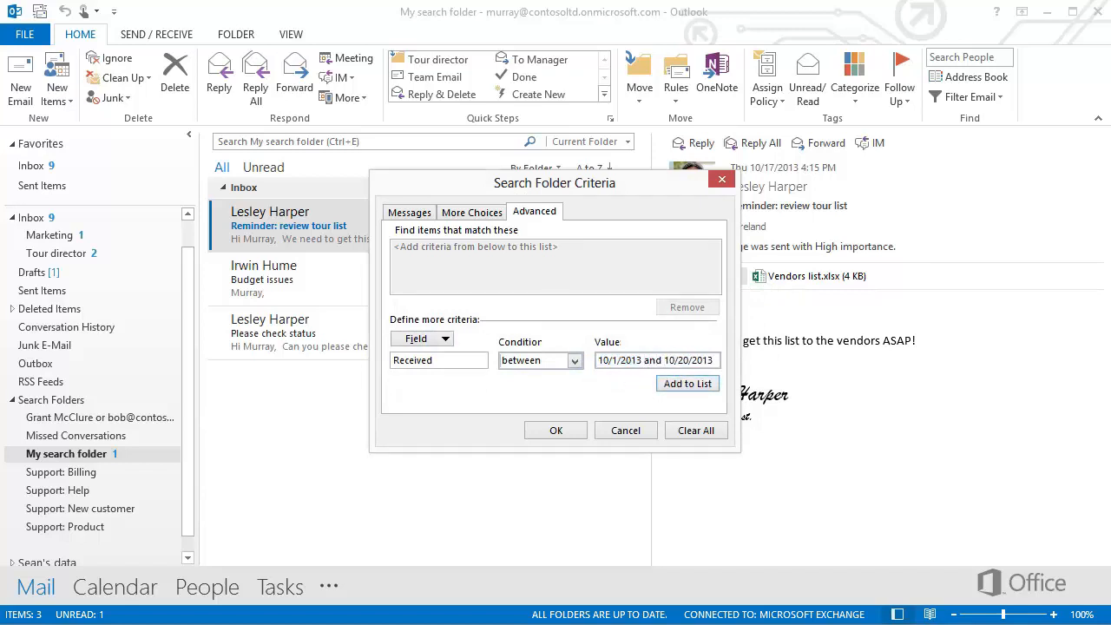
pyautogui.click(668, 387)
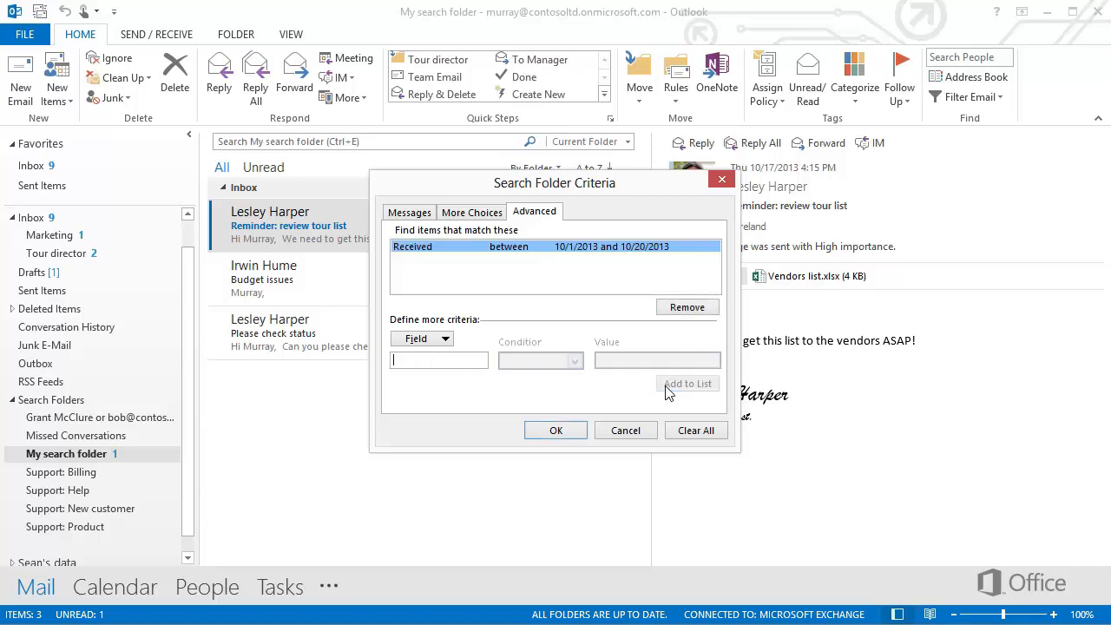
# - Add a second criterion, From contains, with two senders' first names joined by OR
pyautogui.click(448, 340)
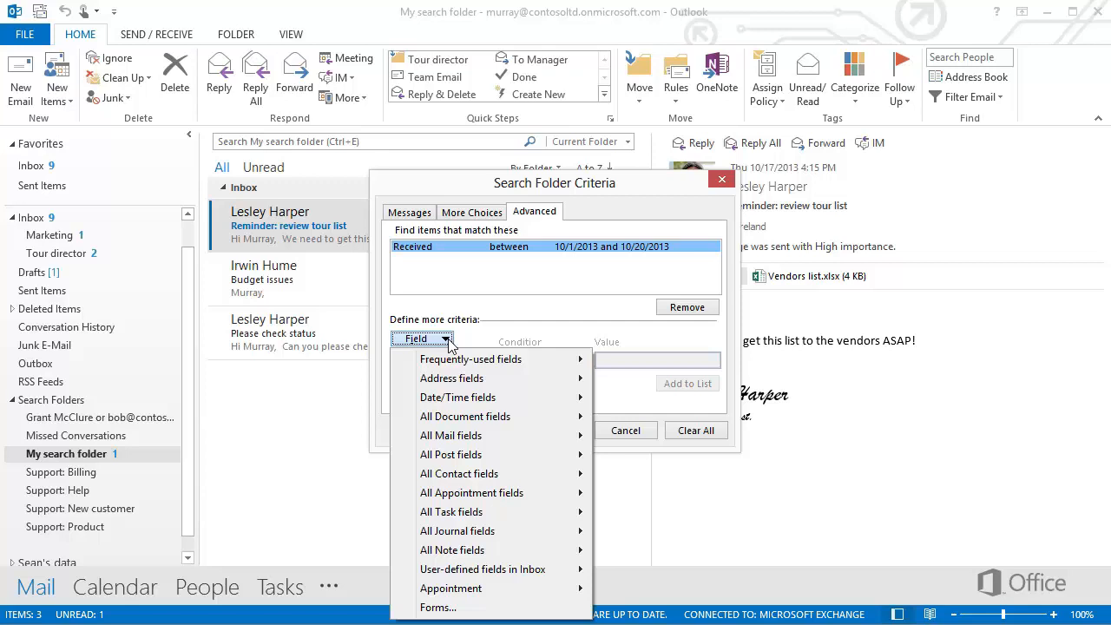
pyautogui.moveTo(448, 436)
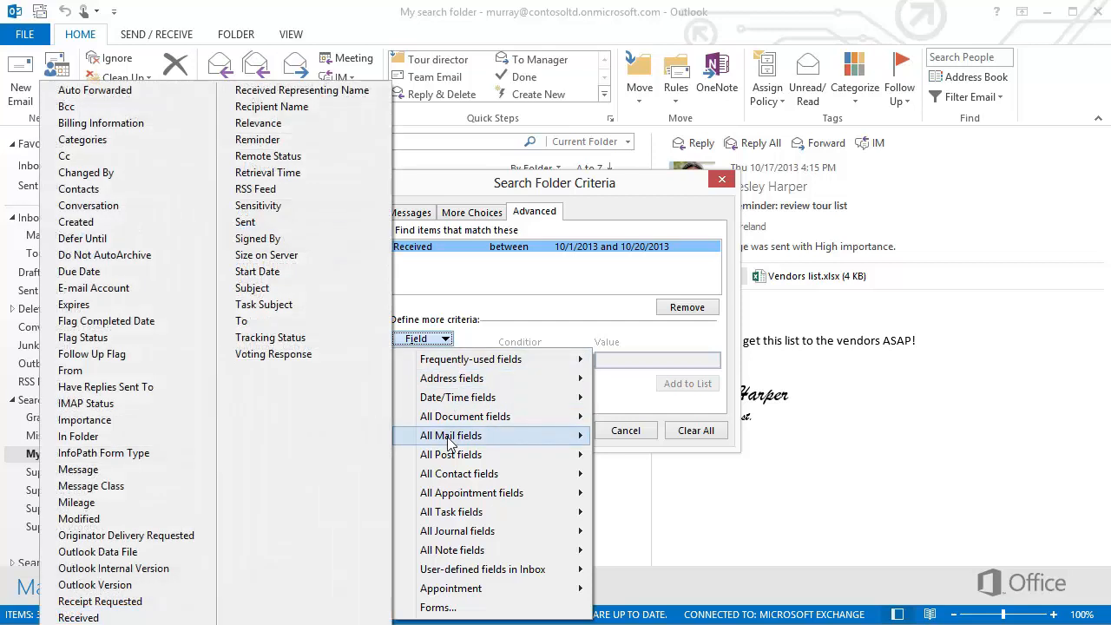
pyautogui.click(120, 376)
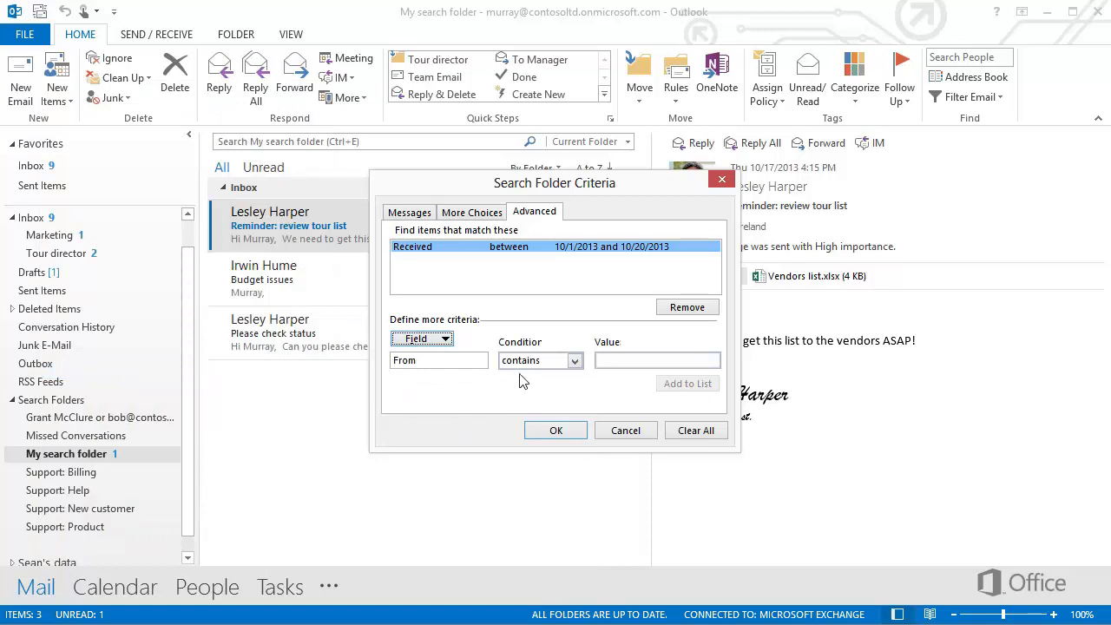
pyautogui.click(613, 362)
pyautogui.write('Lesley')
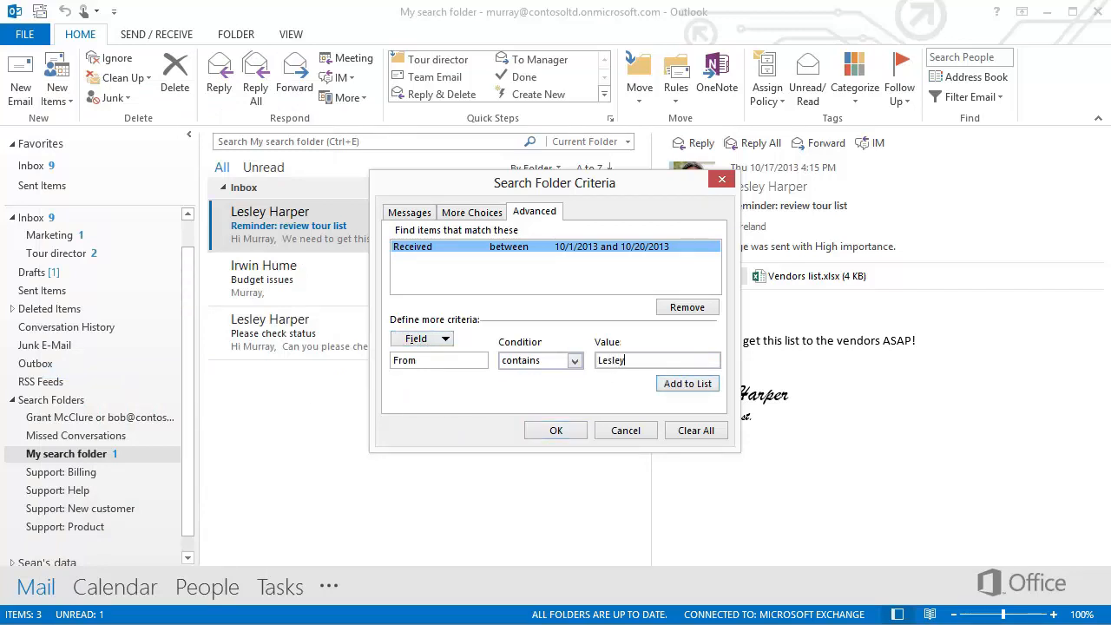
pyautogui.write(' OR Murray')
pyautogui.click(663, 390)
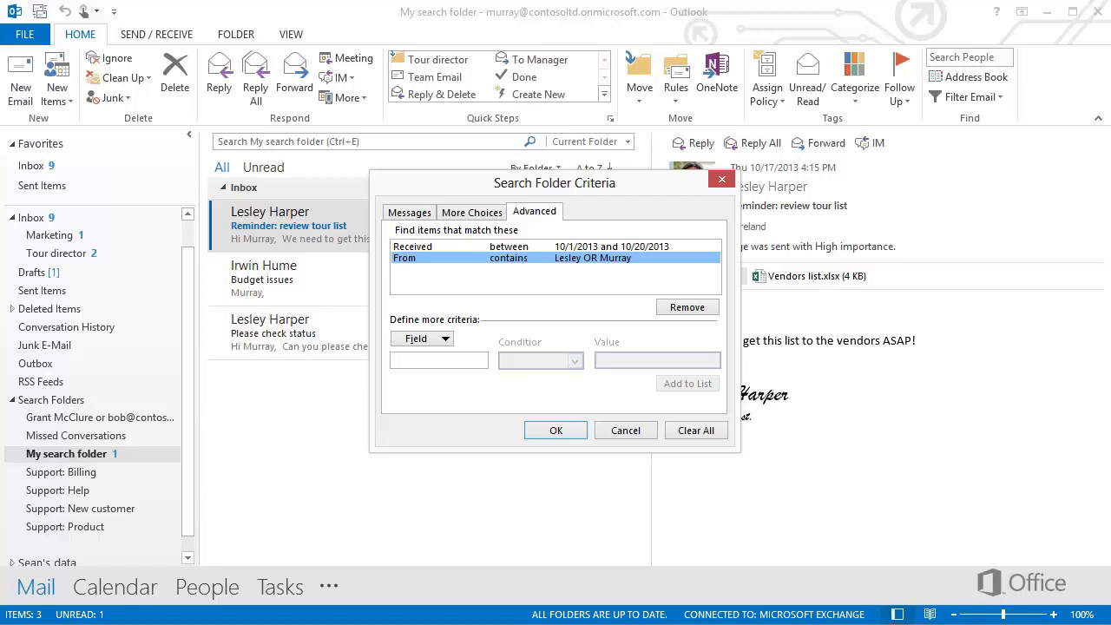
# - Extend the From criterion with OR and a third sender's first name, and save the customized search folder
pyautogui.click(700, 315)
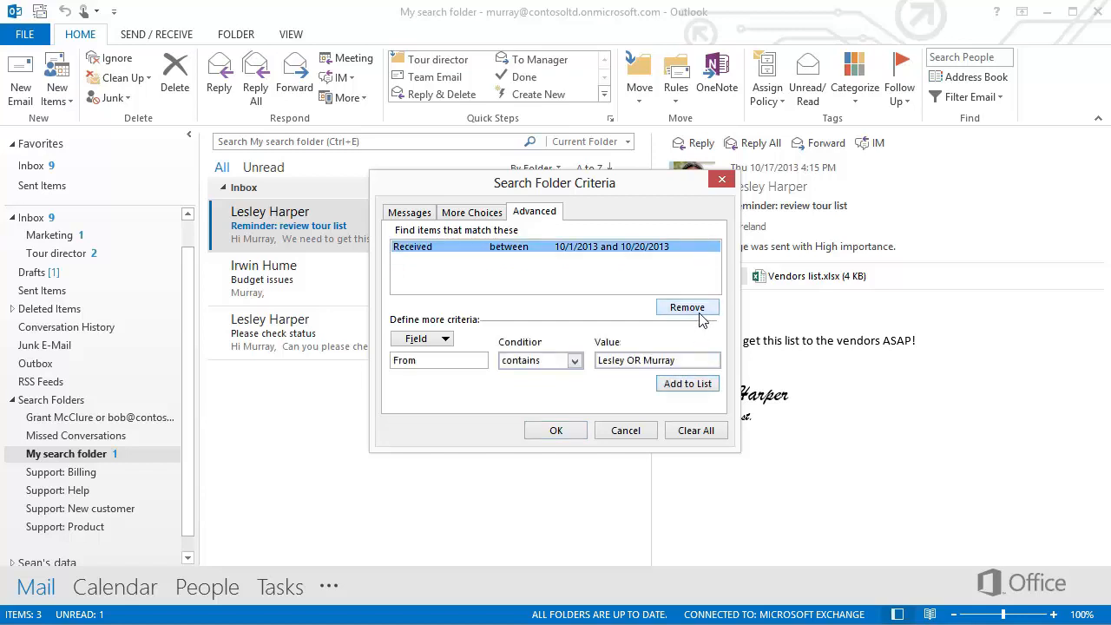
pyautogui.click(708, 361)
pyautogui.write('OR patti')
pyautogui.click(687, 389)
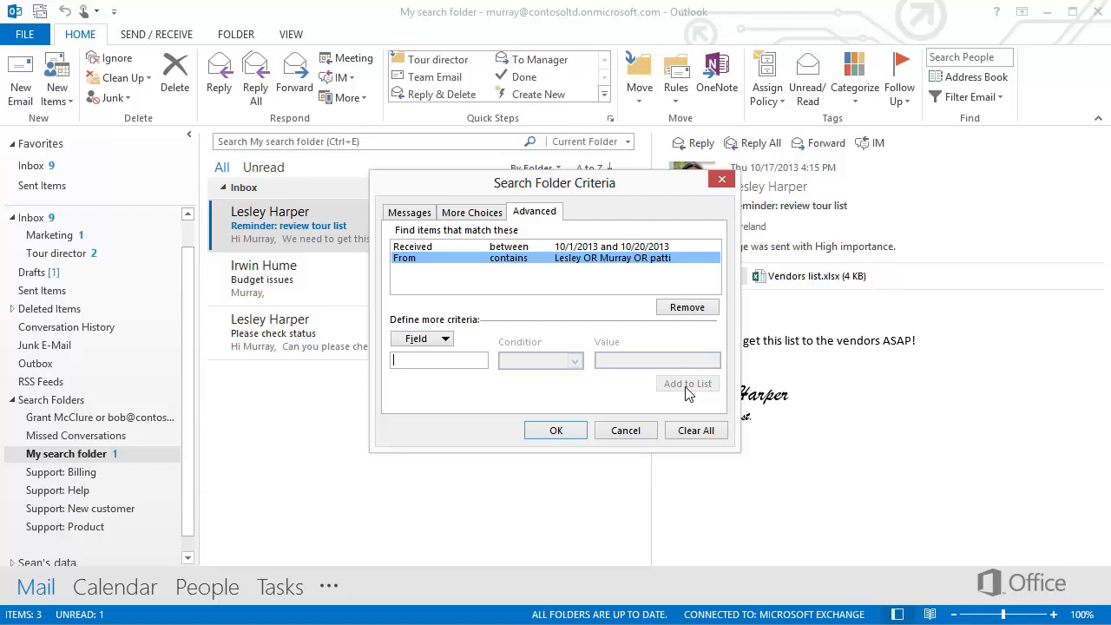
pyautogui.click(576, 430)
pyautogui.click(595, 379)
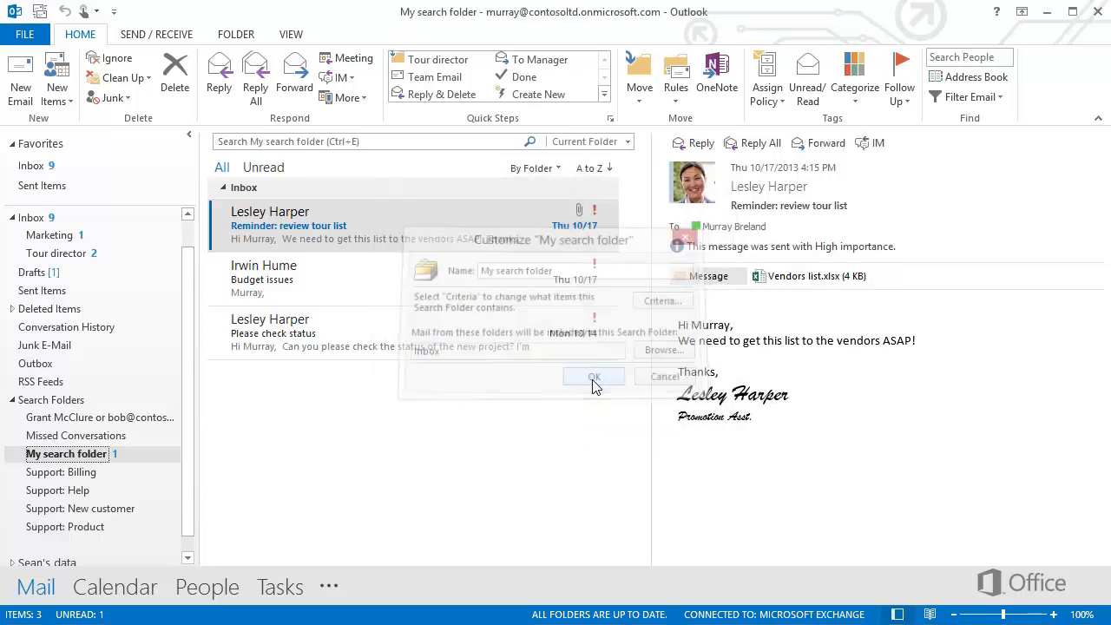